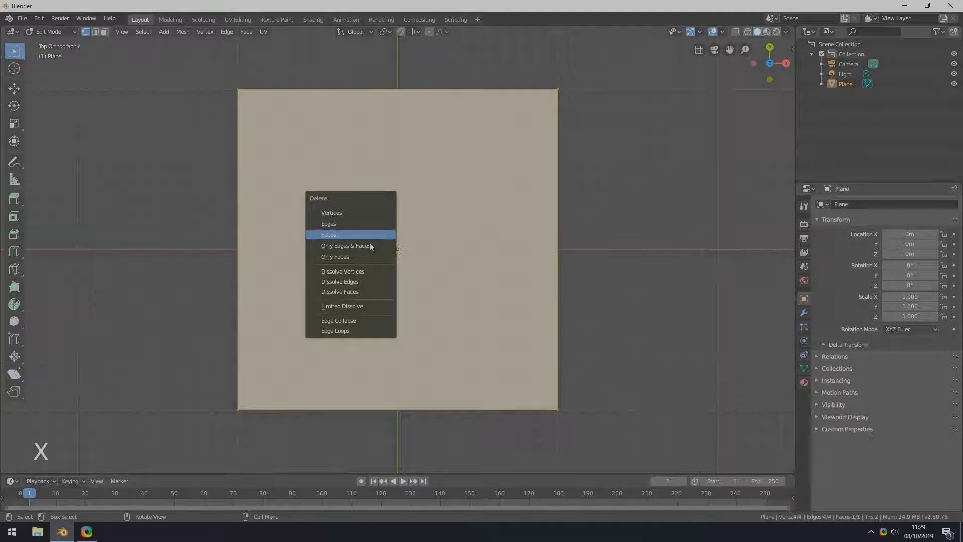
Delete only the plane's face, keeping its edges, and join two diagonally opposite corner vertices with a new edge.
left_click(342, 257)
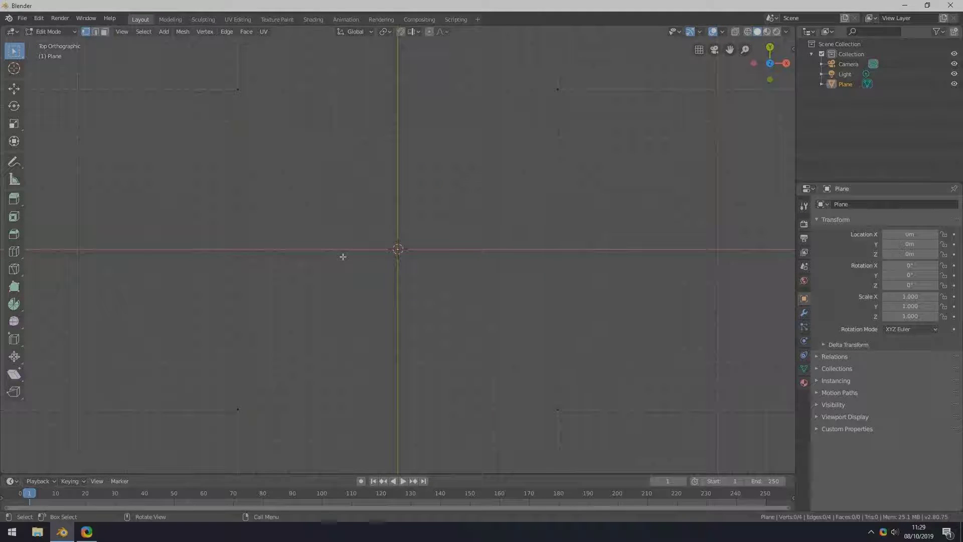
left_click(241, 94)
left_click(565, 411, "shift")
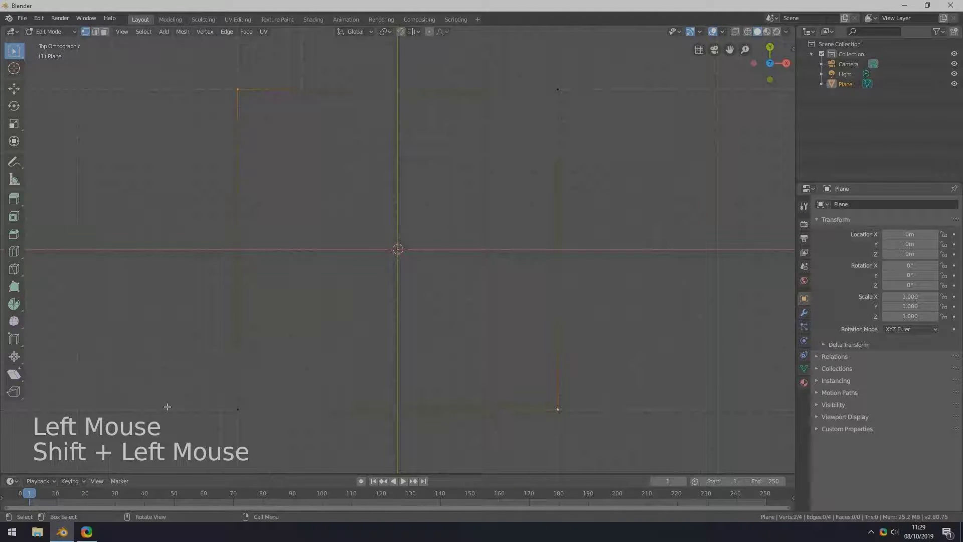
key("f")
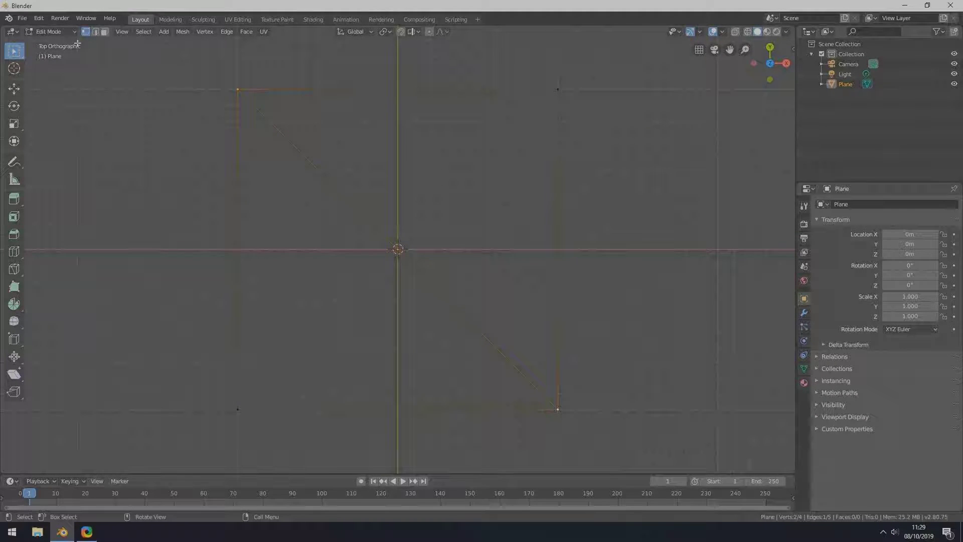
Create a custom transform orientation from the diagonal edge in edge selection mode and name it 45.
left_click(95, 31)
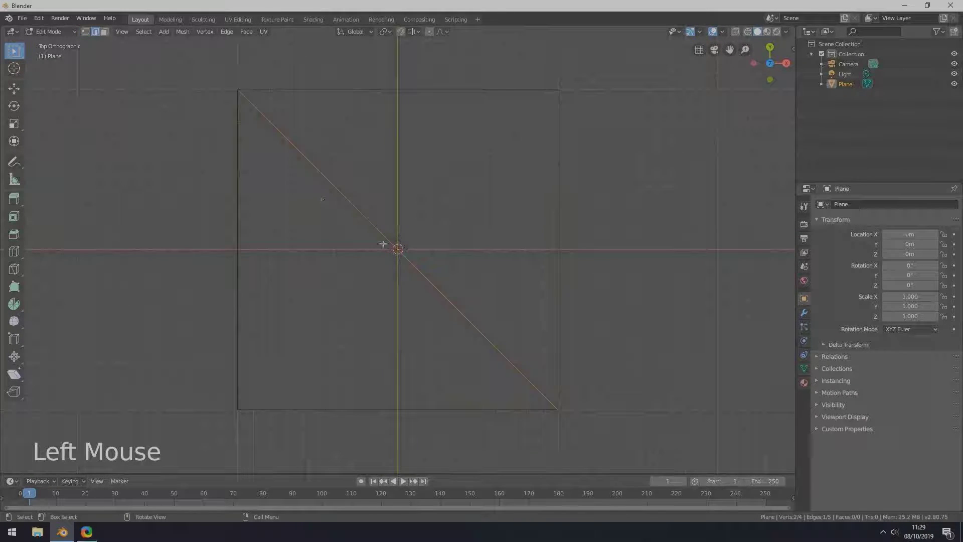
left_click(360, 33)
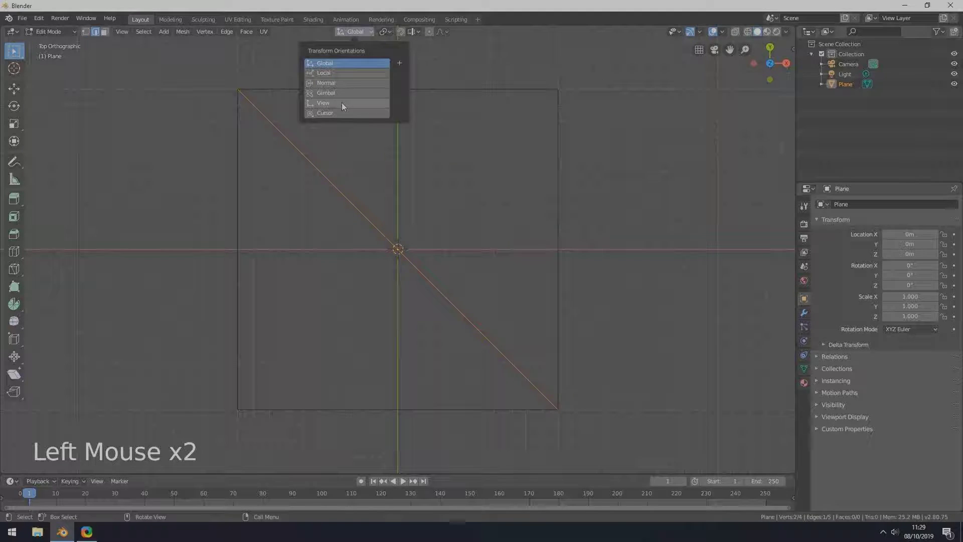
left_click(400, 64)
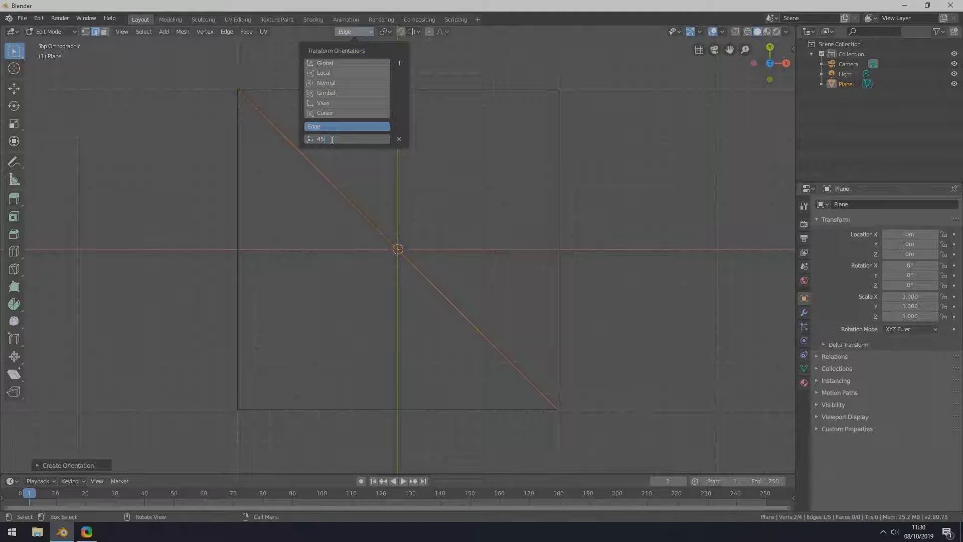
key("Return")
Try rotating the whole mesh about the Y axis of the custom 45 orientation.
middle_click_drag(440, 215, 422, 239)
key("a")
key("r")
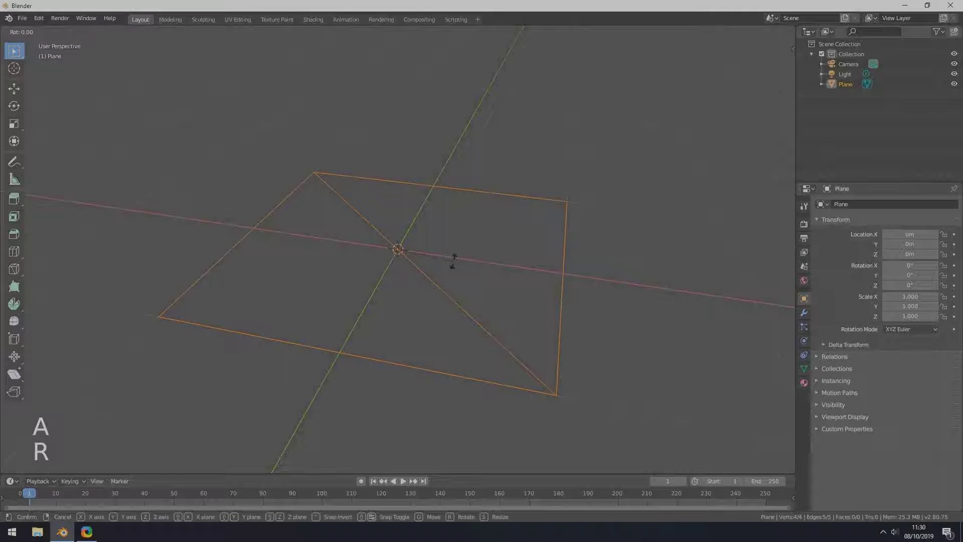
key("y")
key("y")
right_click(460, 262)
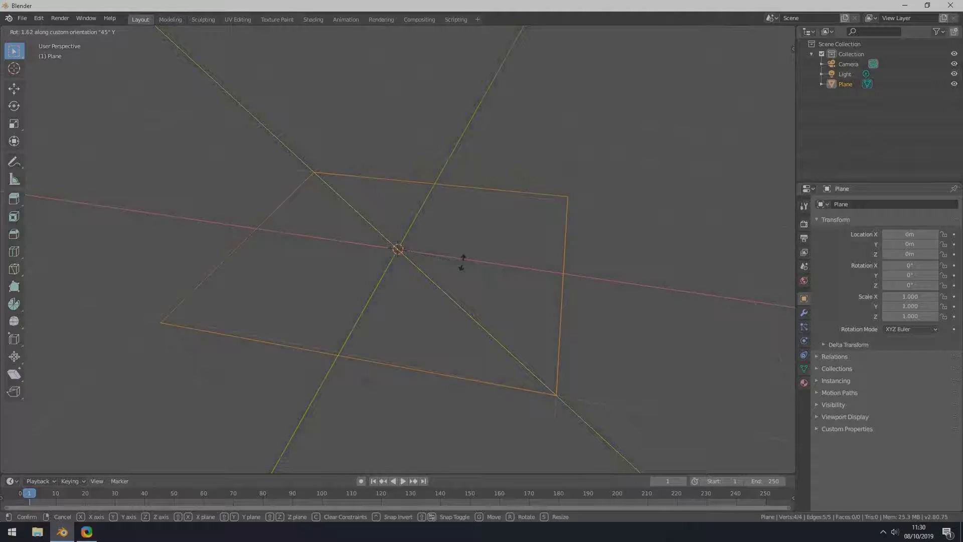
Subdivide all the selected edges of the plane and change to vertex selection mode.
right_click(385, 236)
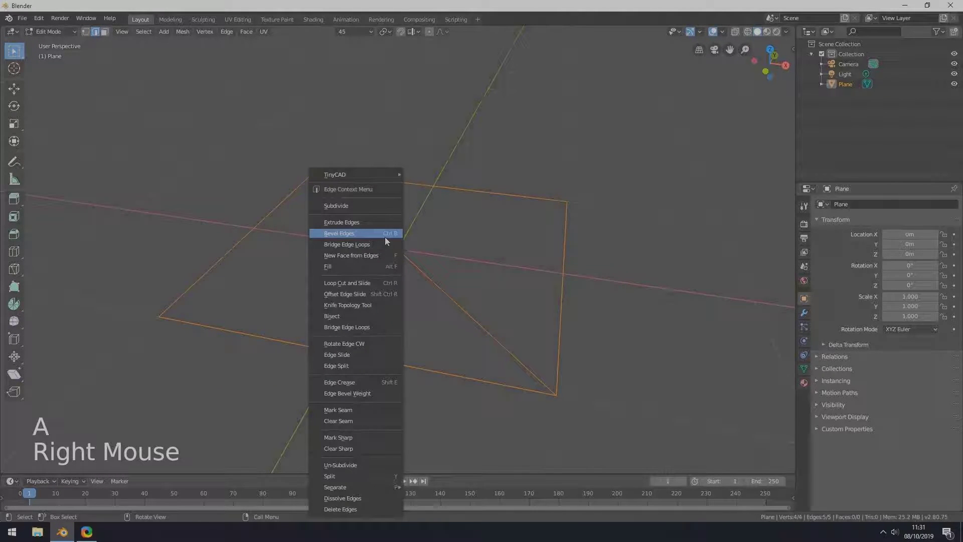
left_click(353, 204)
left_click(85, 32)
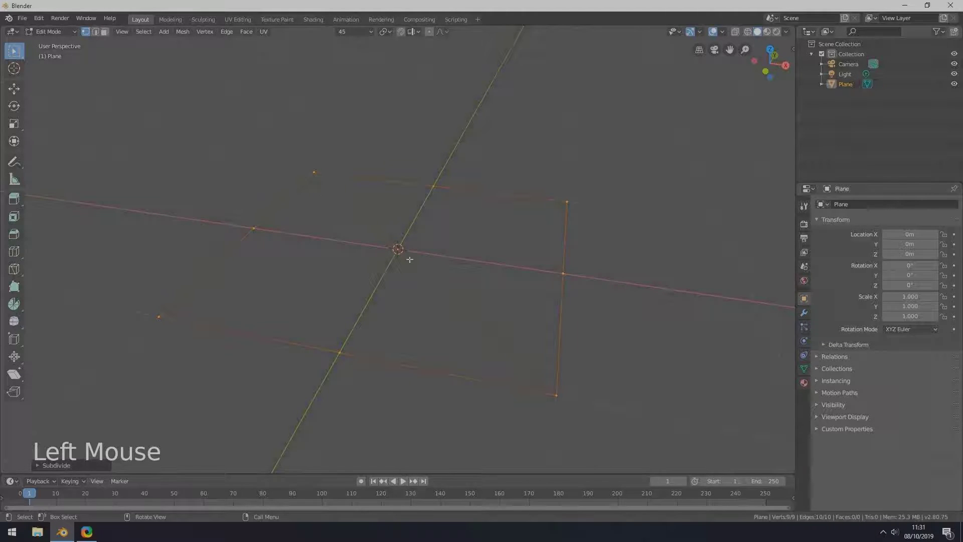
Fill the two triangular faces between the centre vertex and the plane's positive X side.
left_click(556, 395)
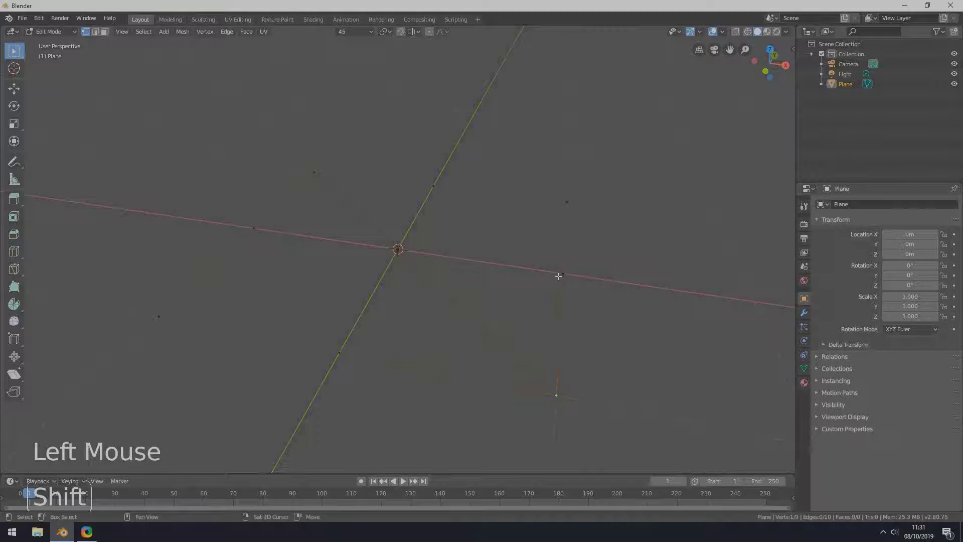
left_click(563, 273, "shift")
left_click(397, 249, "shift")
key("f")
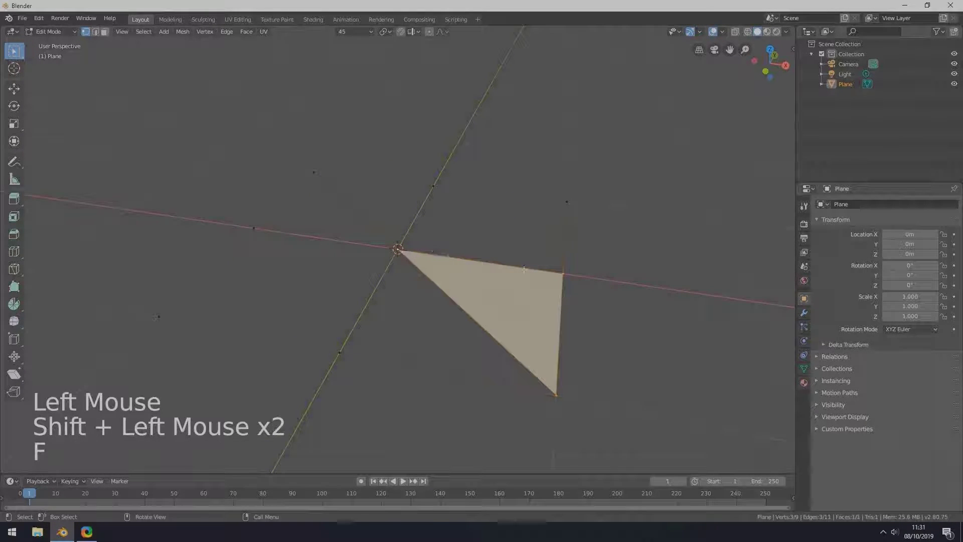
left_click(557, 394, "shift")
left_click(556, 395, "shift")
left_click(567, 201, "shift")
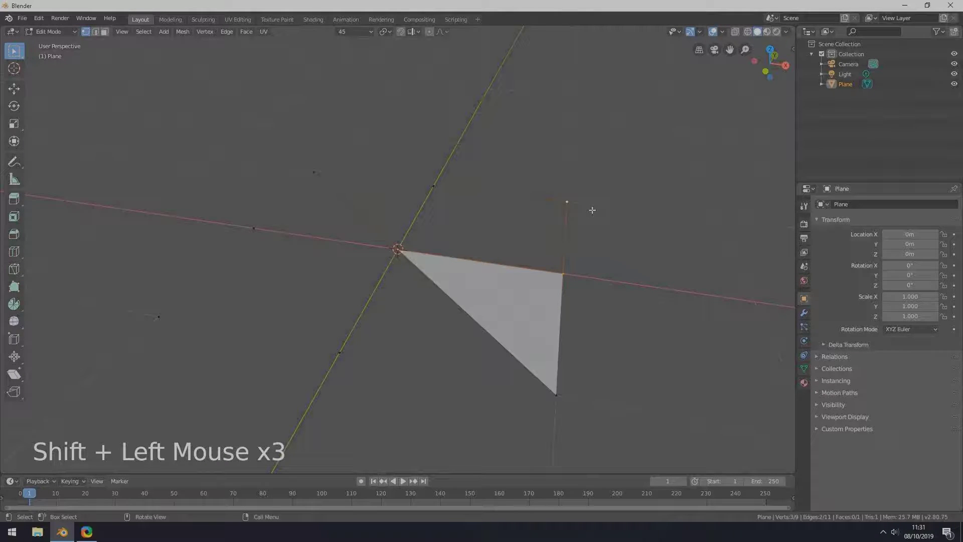
key("f")
Fill the two triangular faces between the centre vertex and the plane's positive Y side.
left_click(563, 276, "shift")
left_click(434, 187, "shift")
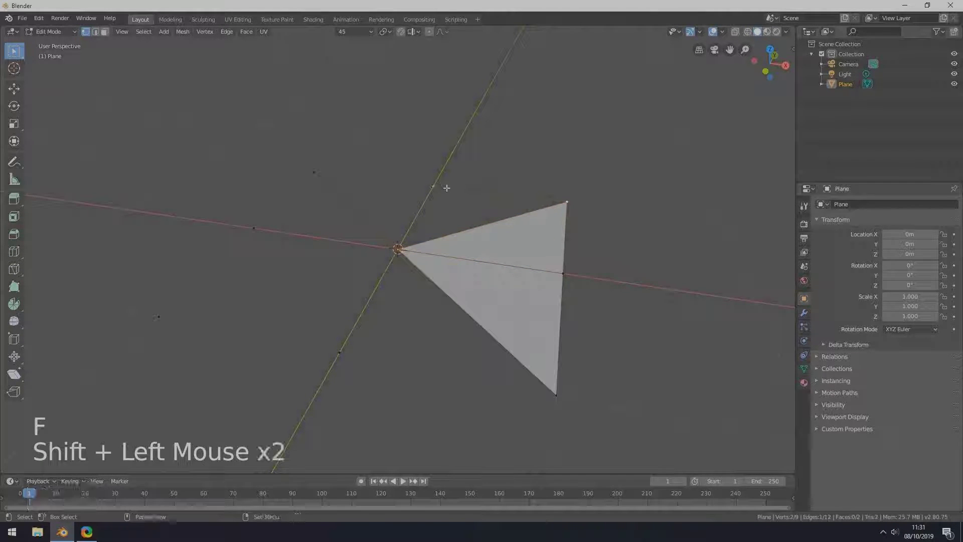
key("f")
left_click(421, 184, "shift")
left_click(314, 172, "shift")
key("f")
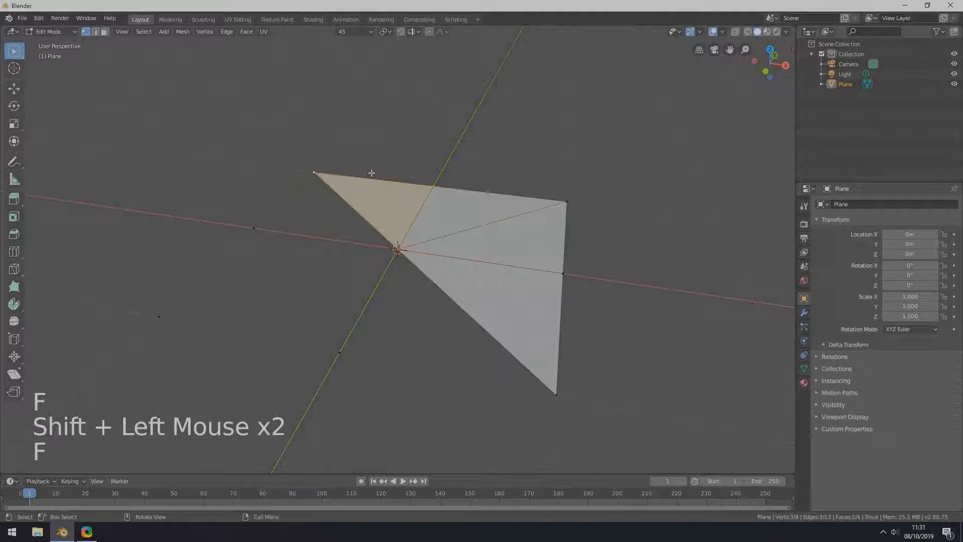
Fill the two triangular faces between the centre vertex and the plane's negative X side.
left_click(434, 185, "shift")
left_click(257, 227, "shift")
key("f")
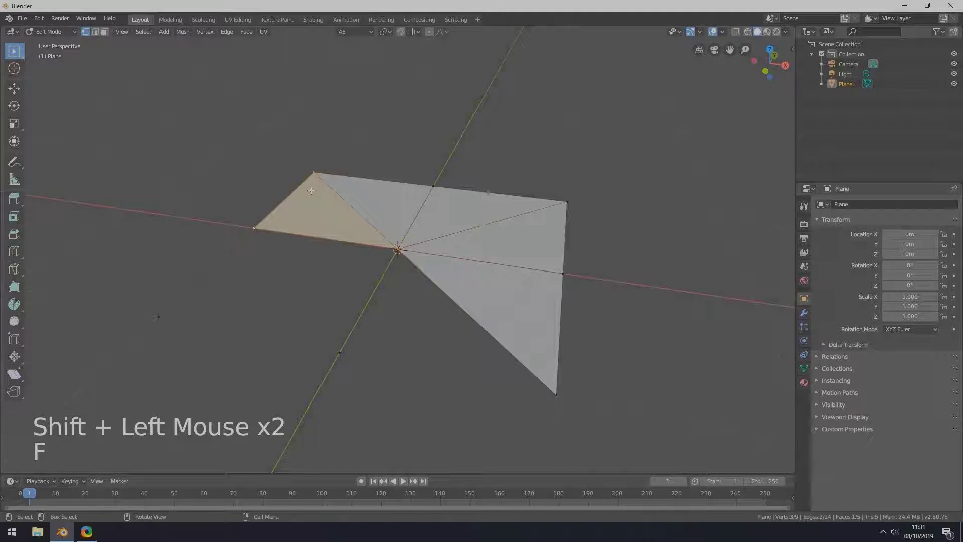
left_click(307, 187, "shift")
left_click(170, 313, "shift")
key("f")
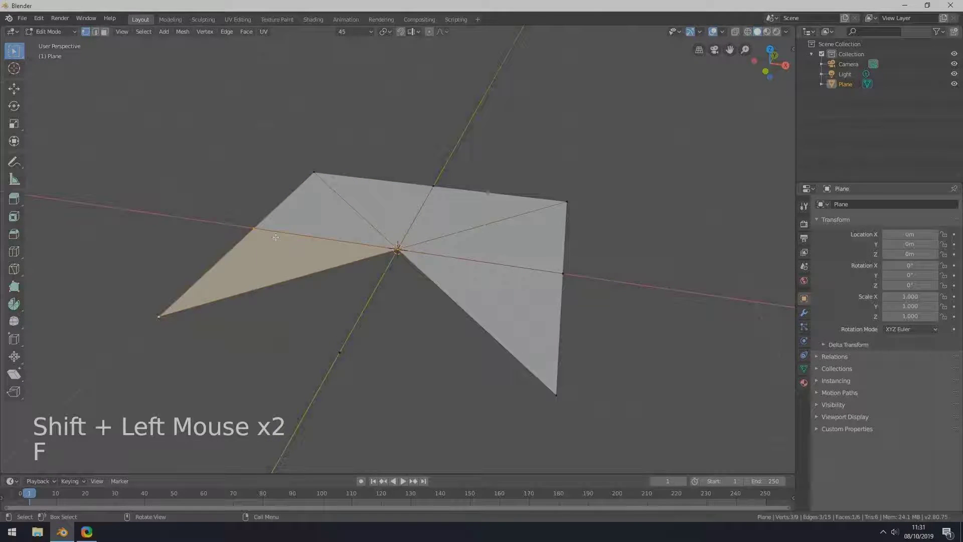
Fill the last two triangular faces along the plane's negative Y side, working from the top view.
key("KP_7")
left_click(254, 281, "shift")
left_click(396, 407, "shift")
key("f")
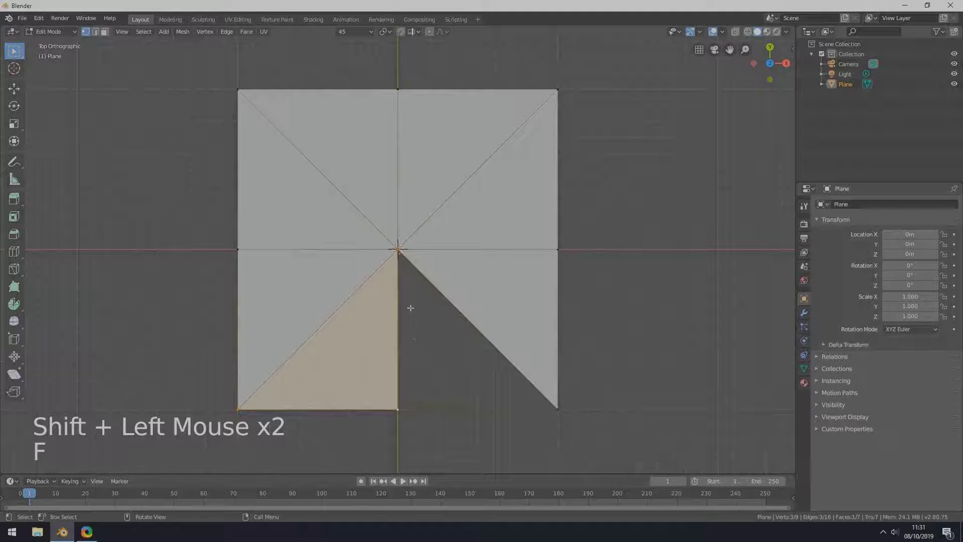
left_click(240, 408, "shift")
left_click(556, 407, "shift")
key("f")
Examine the triangular faces of the plane by selecting them in face selection mode.
scroll(468, 370, "down", 2)
middle_click_drag(468, 370, 446, 281)
left_click(104, 31)
left_click(451, 250)
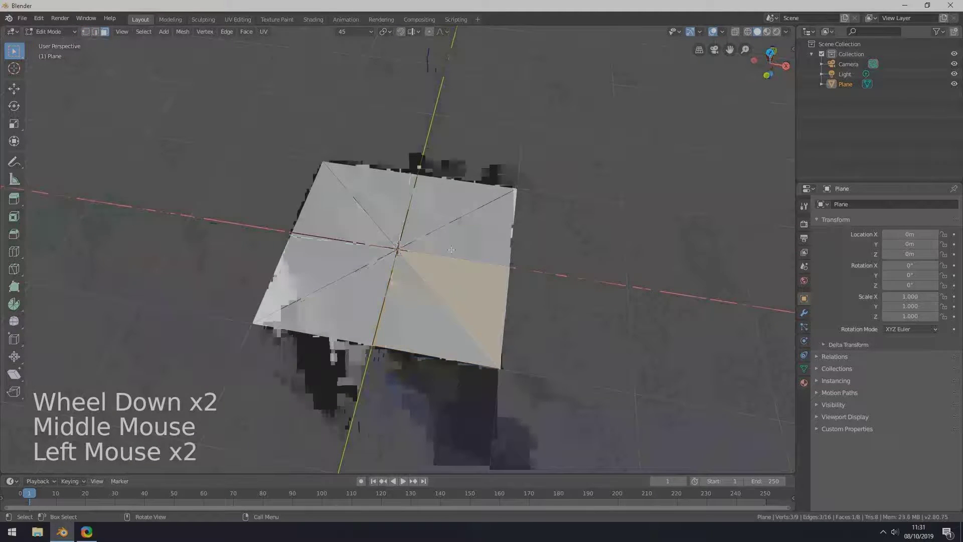
left_click(451, 249)
left_click(451, 249)
left_click(451, 250)
left_click(452, 249)
left_click(451, 249)
left_click(451, 250)
middle_click_drag(452, 249, 415, 327)
Return to Object Mode in top view and add an armature at the centre of the plane.
key("KP_7")
key("Tab")
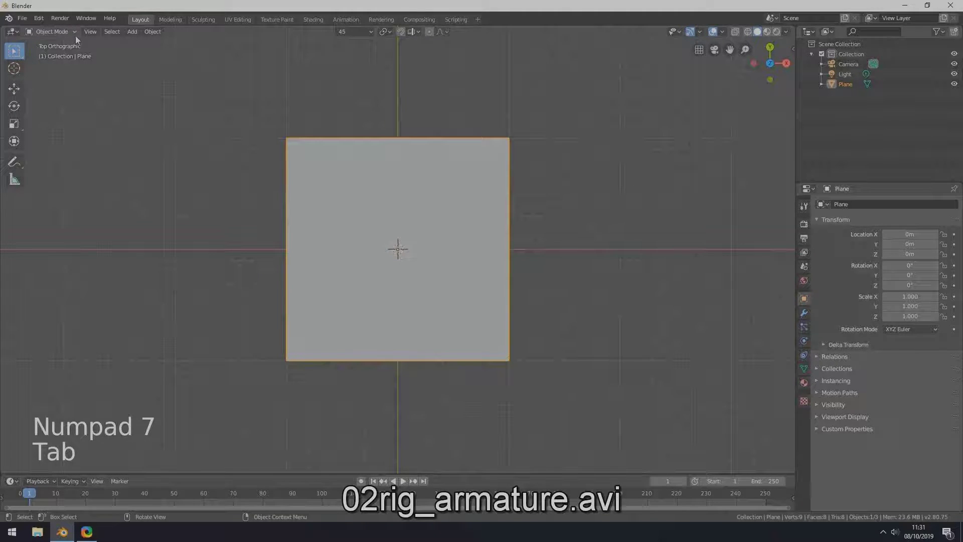
key("shift+a")
mouse_move(398, 357)
left_click(477, 357)
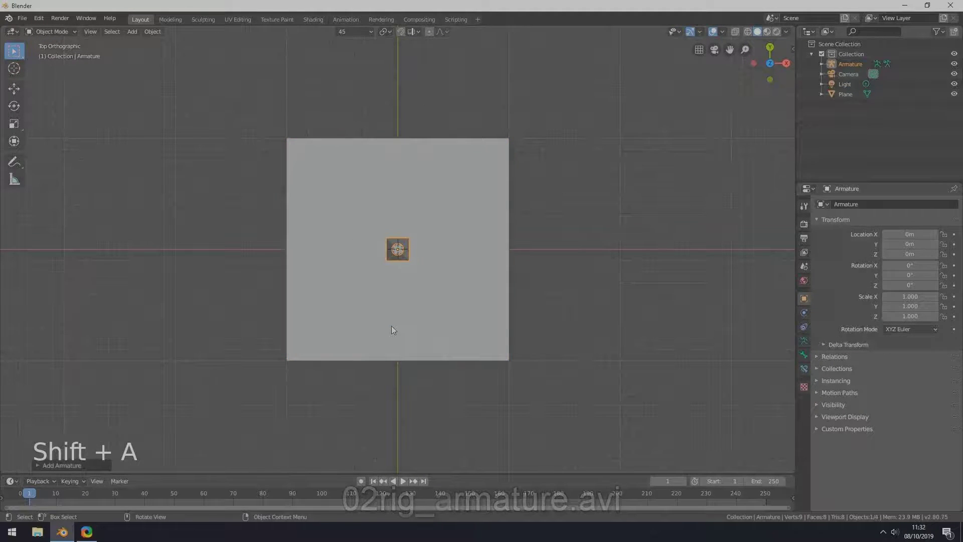
middle_click_drag(401, 282, 421, 229)
key("g")
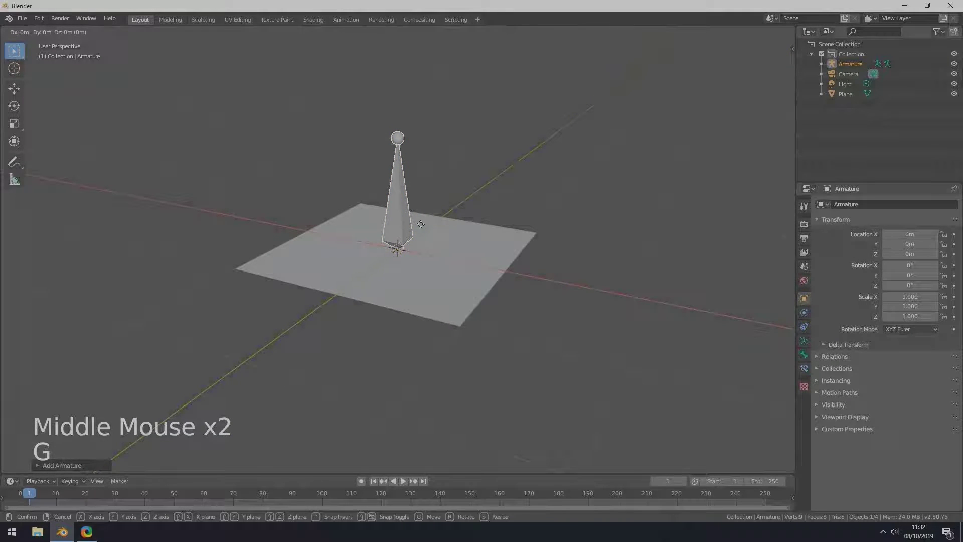
key("minus")
key("1")
key("z")
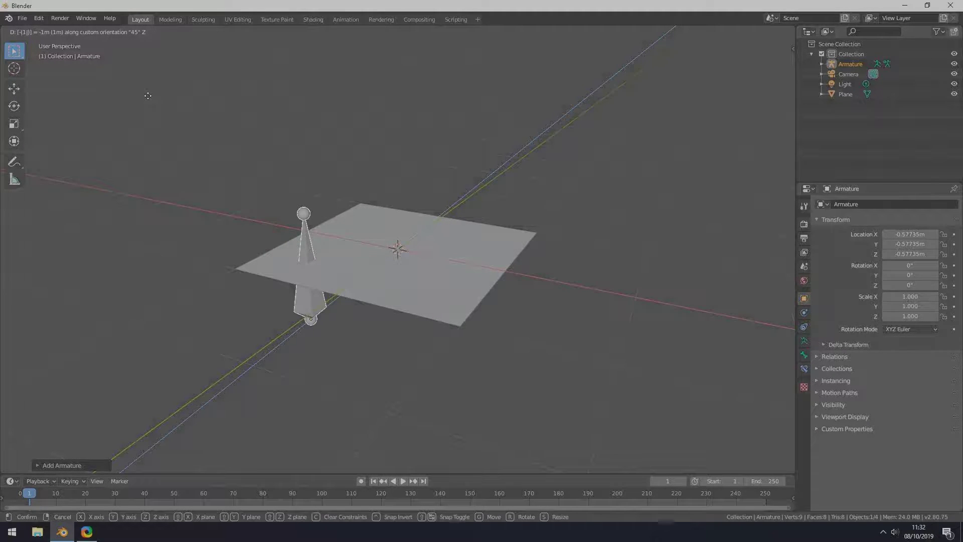
key("Escape")
Set the transform orientation to Global and move the armature -1 m along Z.
left_click(349, 33)
left_click(341, 62)
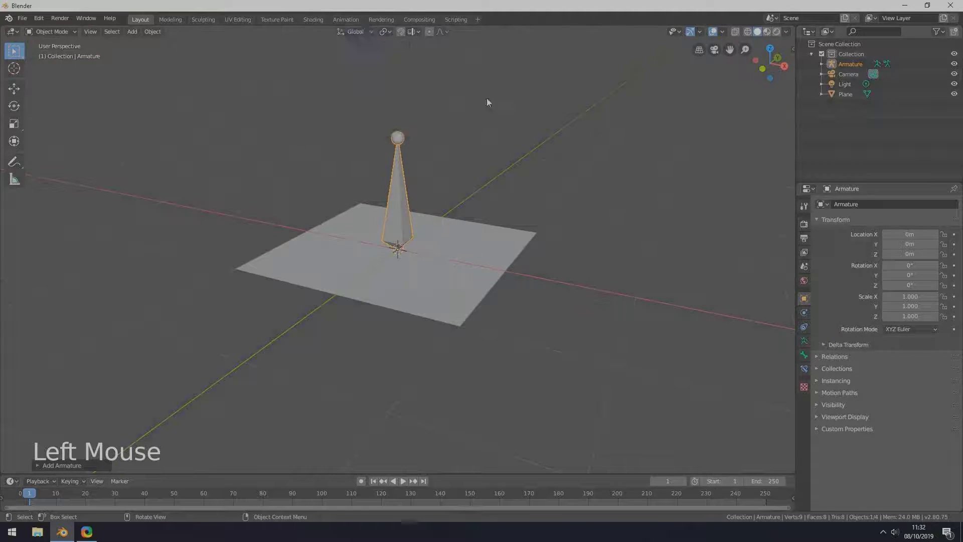
type("gz-1")
key("Return")
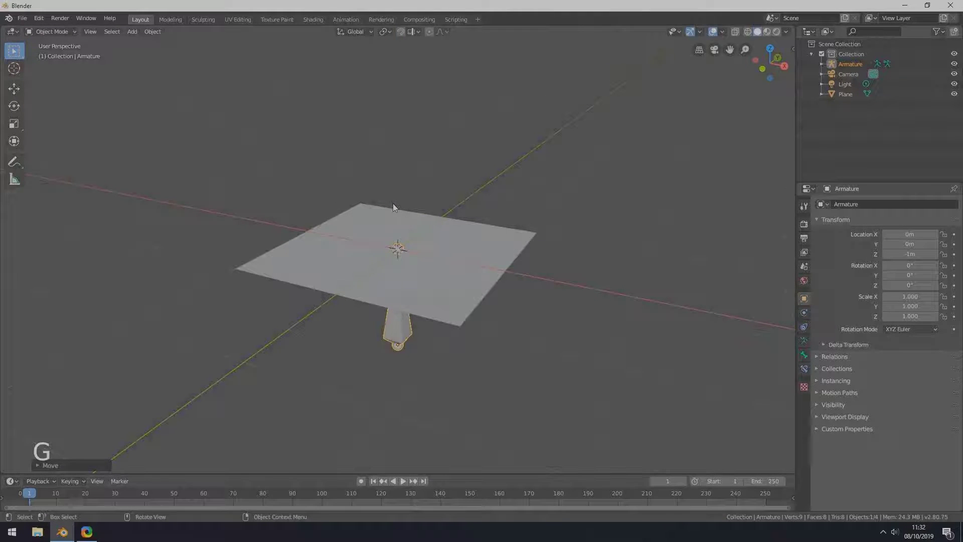
Snap the 3D cursor to the plane's corner vertex at negative X and negative Y, and leave Edit Mode.
middle_click_drag(85, 79, 415, 266)
left_click(321, 255)
key("Tab")
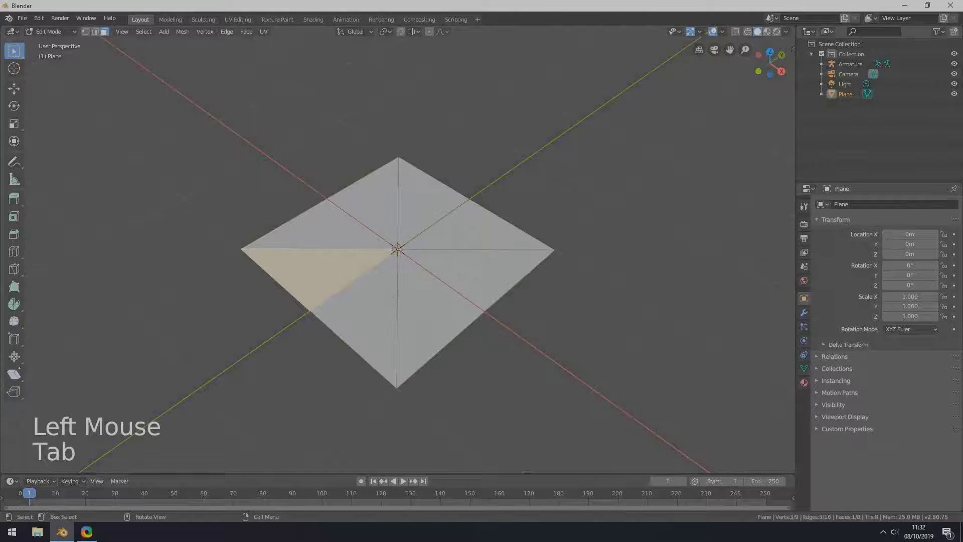
left_click(85, 31)
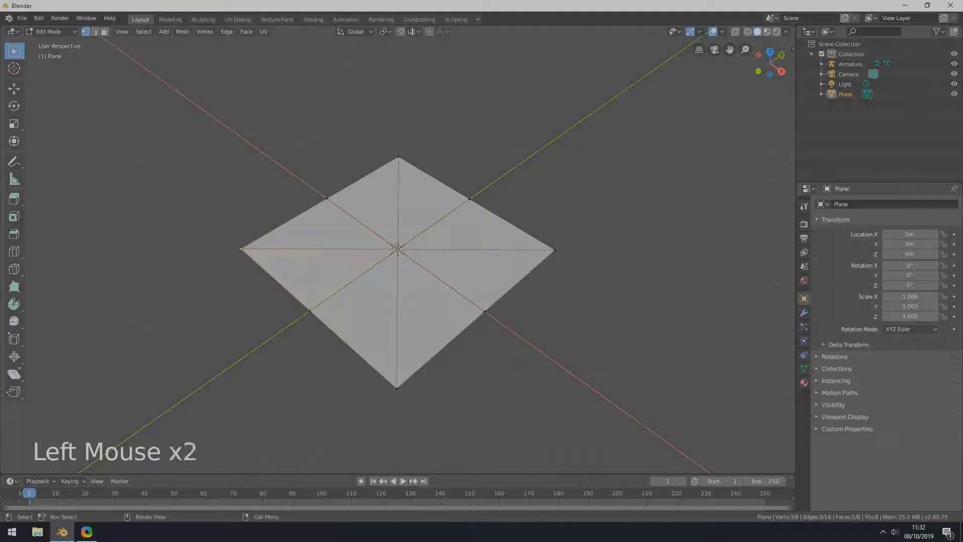
key("shift+s")
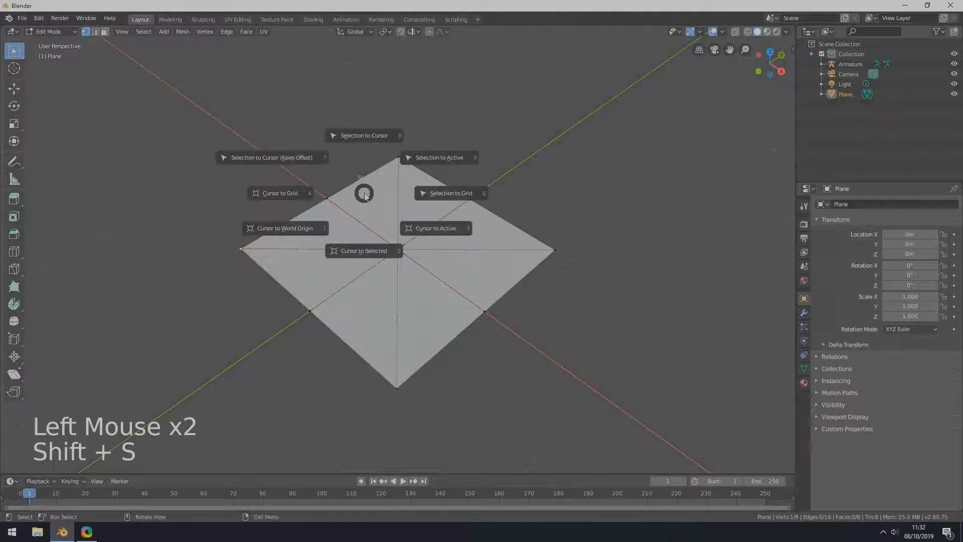
left_click(362, 252)
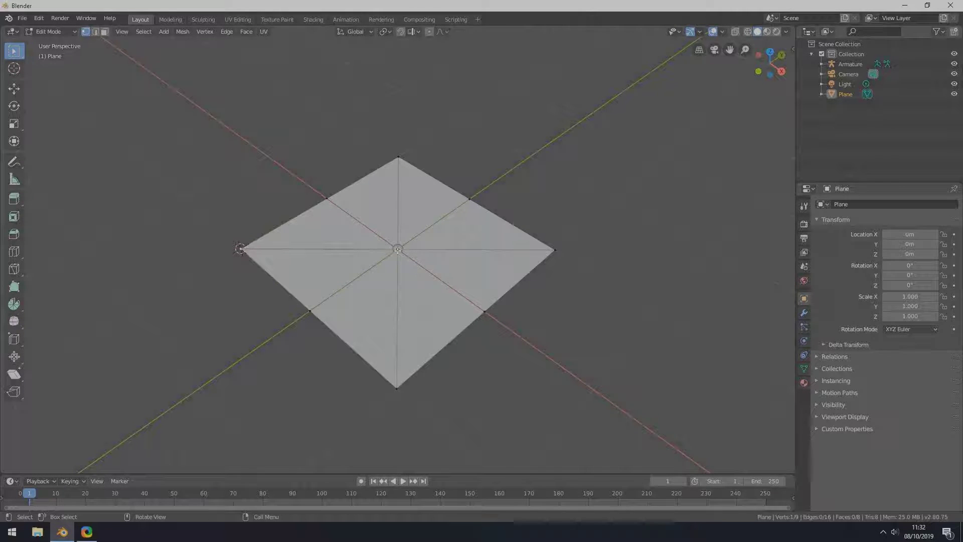
key("Tab")
Extrude a second bone from the tip of the armature's bone in Edit Mode.
left_click(338, 260)
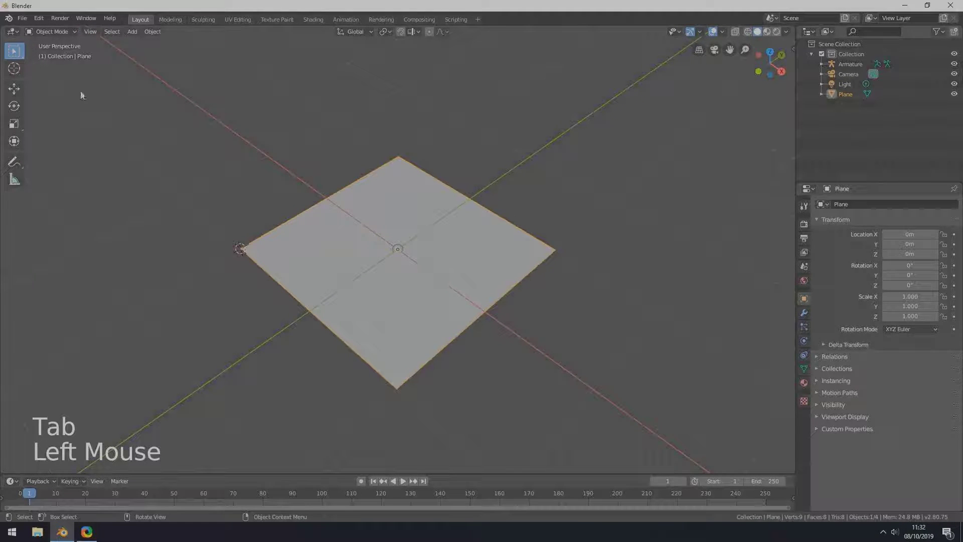
left_click(400, 251)
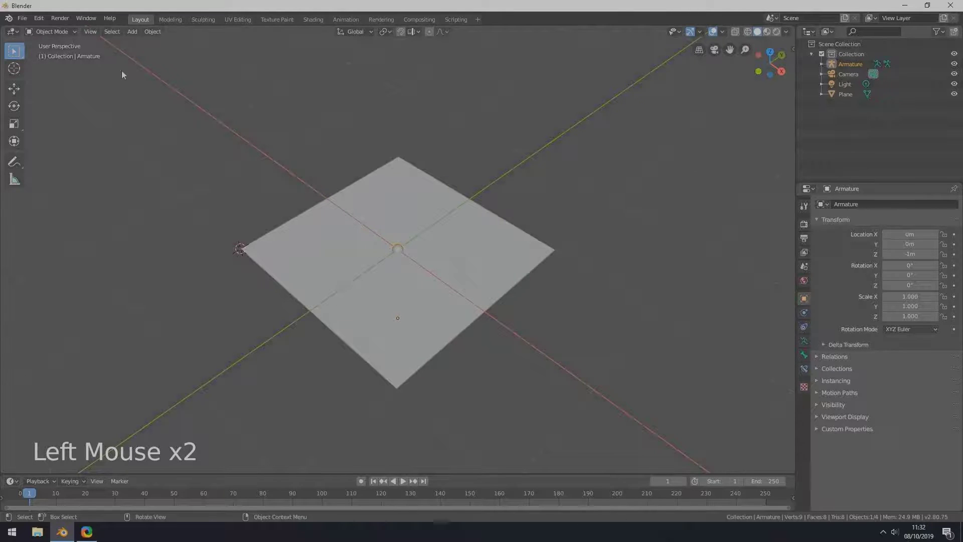
key("Tab")
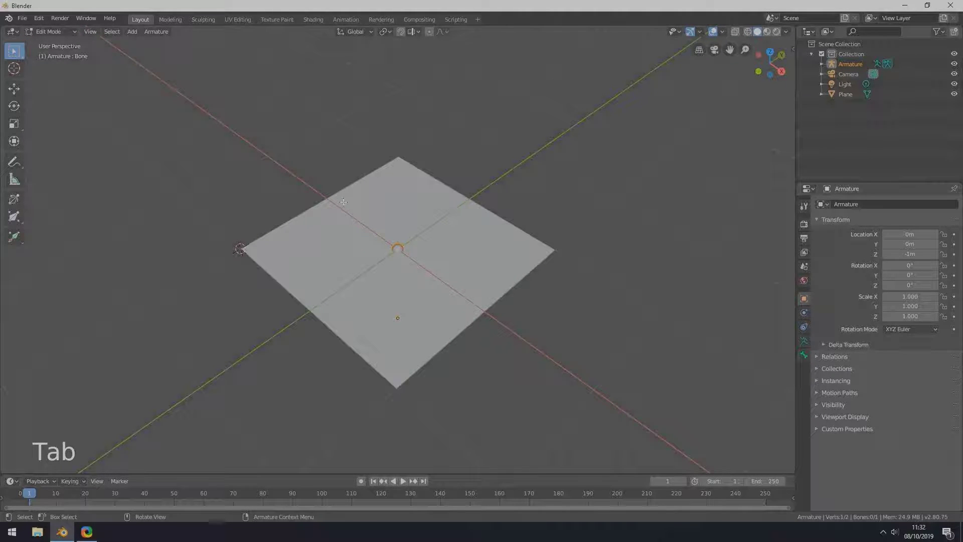
key("e")
left_click(247, 141)
middle_click_drag(247, 141, 435, 253)
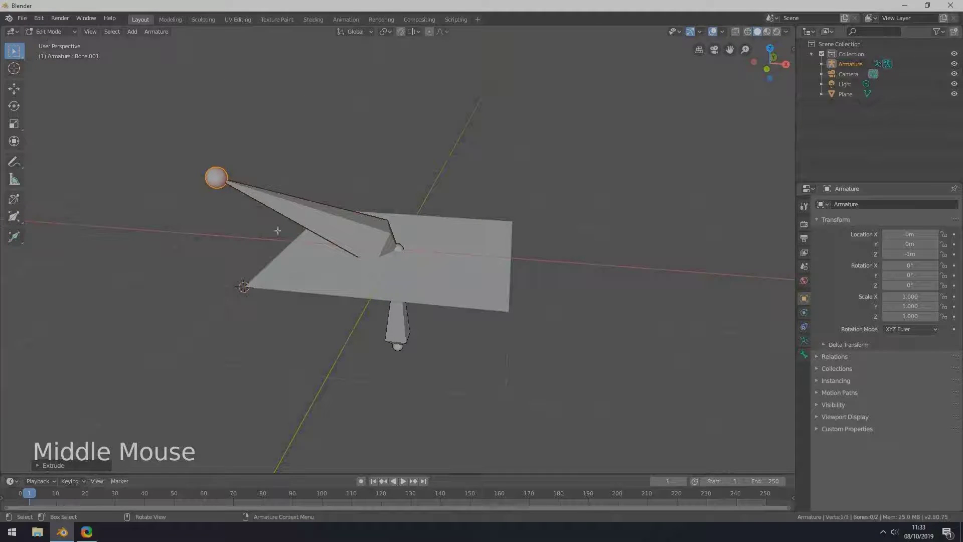
Snap the new bone's tip to the 3D cursor at the plane's corner and return to Object Mode.
key("shift+s")
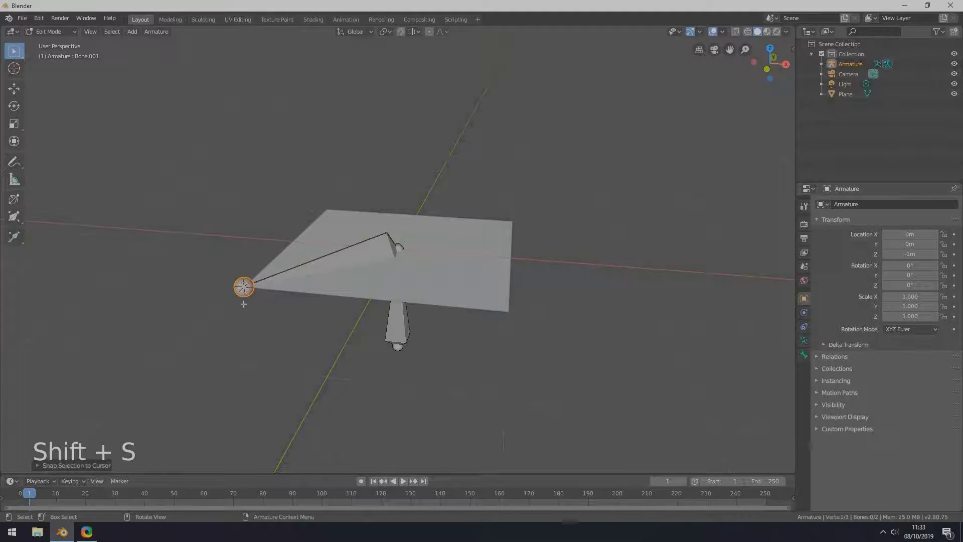
middle_click_drag(391, 264, 414, 270)
key("Tab")
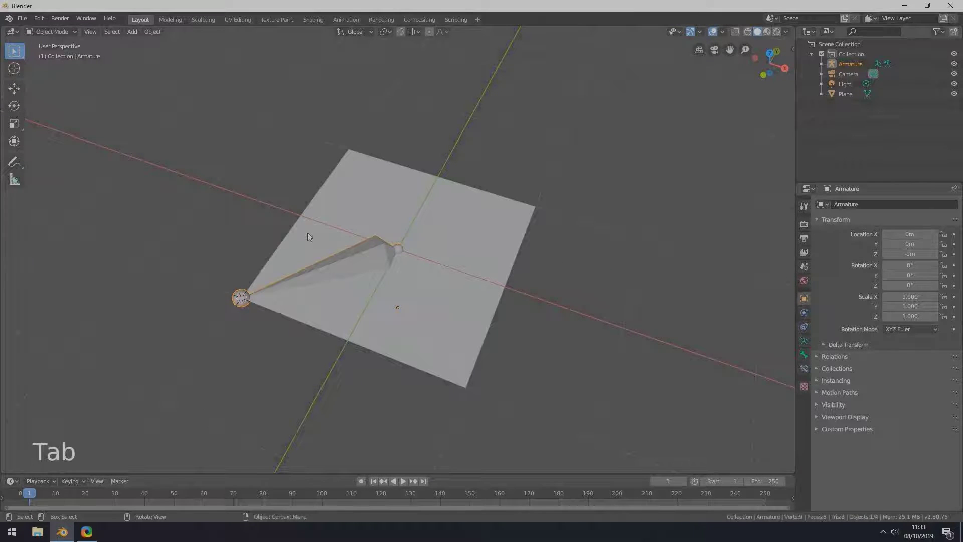
Snap the 3D cursor to the plane's vertex midway along its negative X edge, and leave Edit Mode.
left_click(305, 235)
key("Tab")
left_click(301, 217)
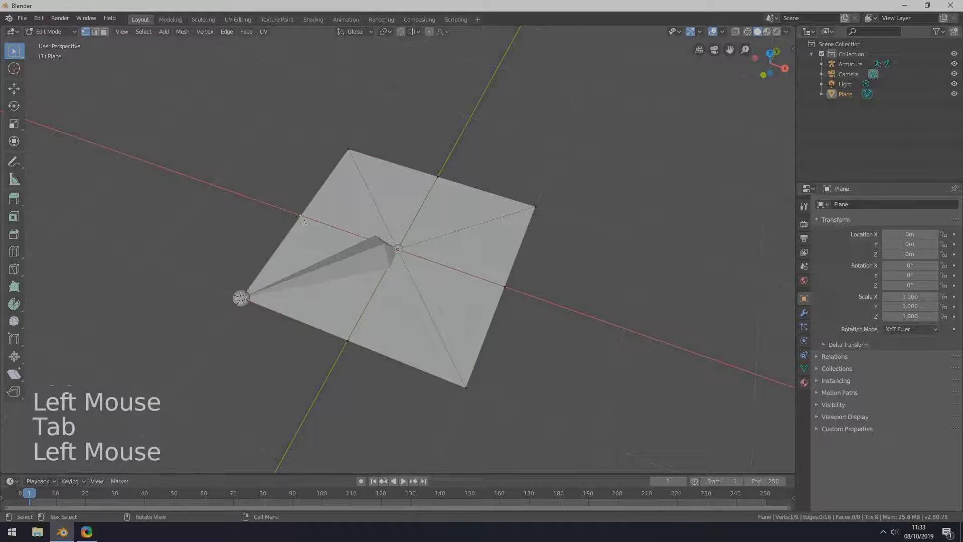
key("shift+s")
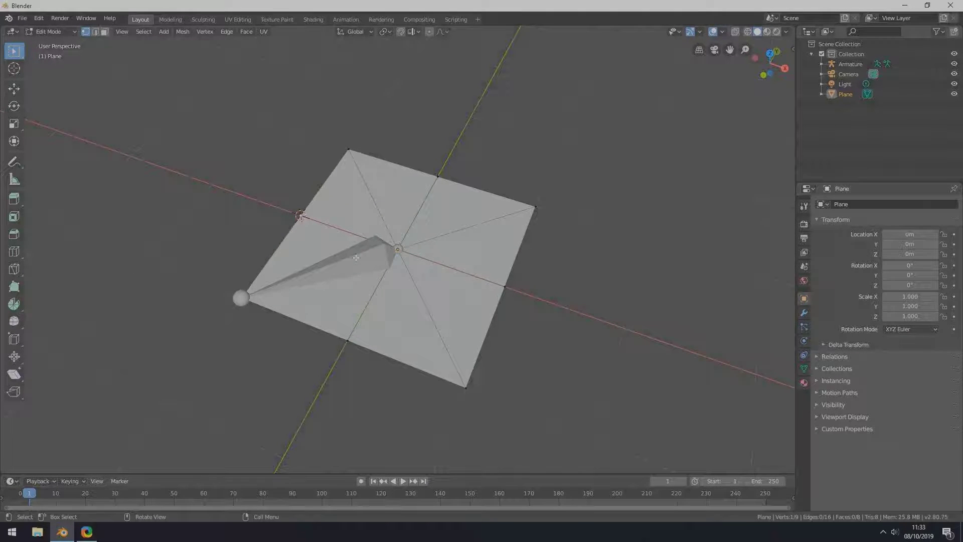
key("Tab")
In armature Edit Mode, extrude four bones from the central joint towards the negative X edge, both positive Y corners and the positive Y edge.
left_click(322, 246)
left_click(336, 263)
key("Tab")
left_click(400, 250)
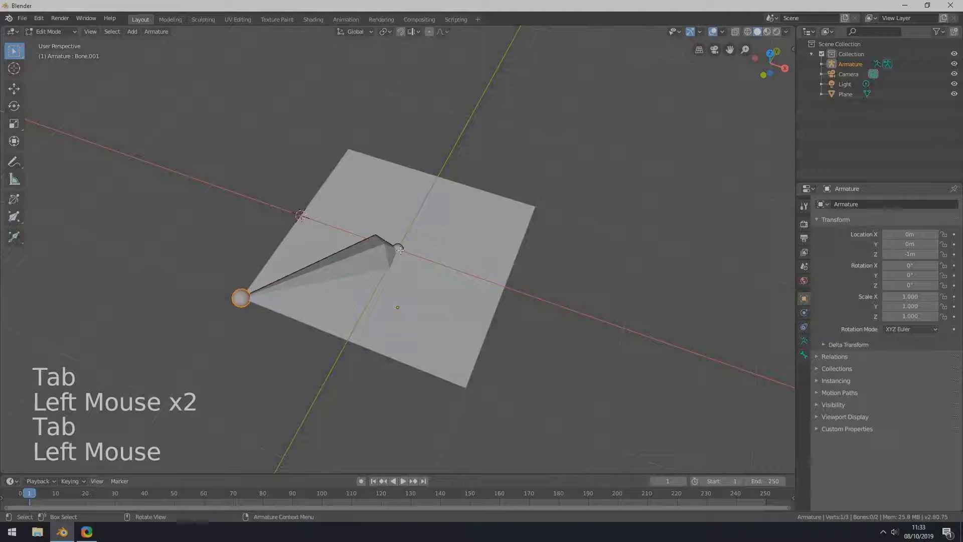
key("e")
left_click(316, 205)
key("e")
left_click(368, 152)
left_click(400, 249)
key("e")
left_click(430, 188)
key("e")
left_click(477, 224)
Extrude three more bones from the central joint towards the positive X edge, the positive X, negative Y corner and the negative Y edge.
key("e")
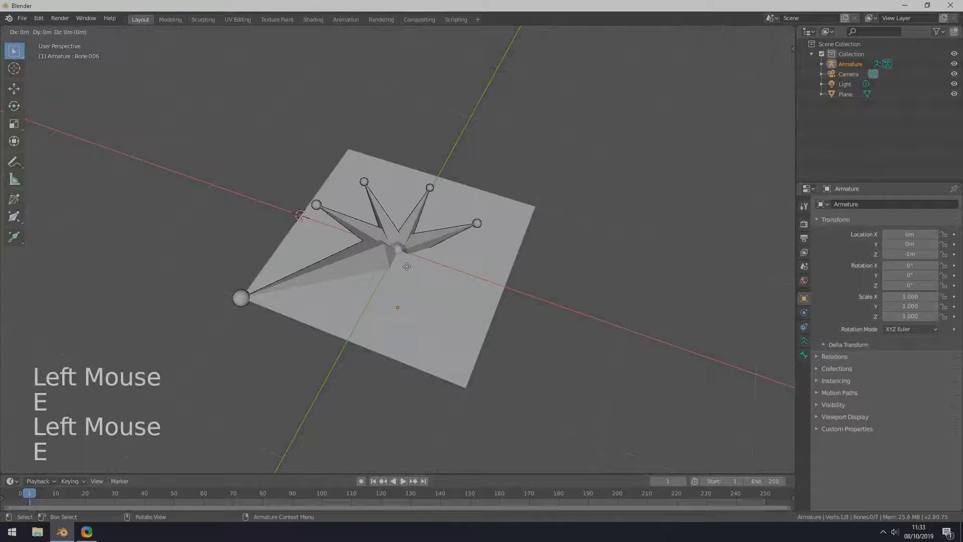
left_click(517, 296)
key("e")
left_click(473, 396)
left_click(398, 249)
key("e")
left_click(370, 347)
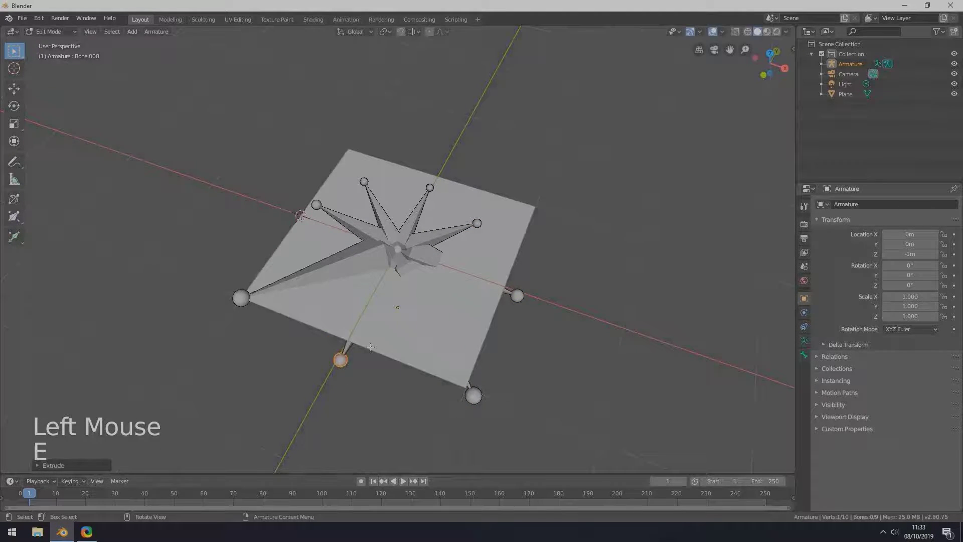
Snap the tip of the bone pointing to negative X to the 3D cursor and return to Object Mode.
left_click(345, 221)
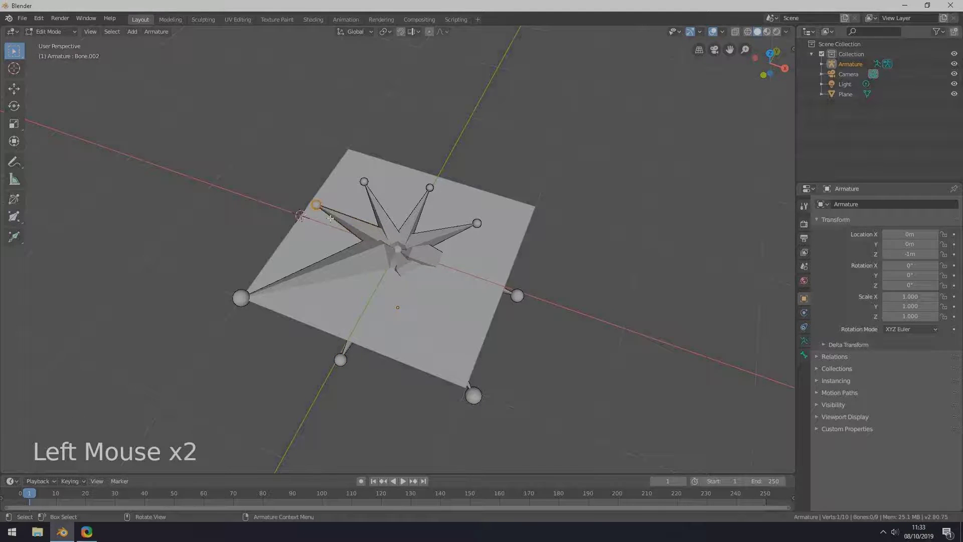
key("shift+s")
left_click(335, 170)
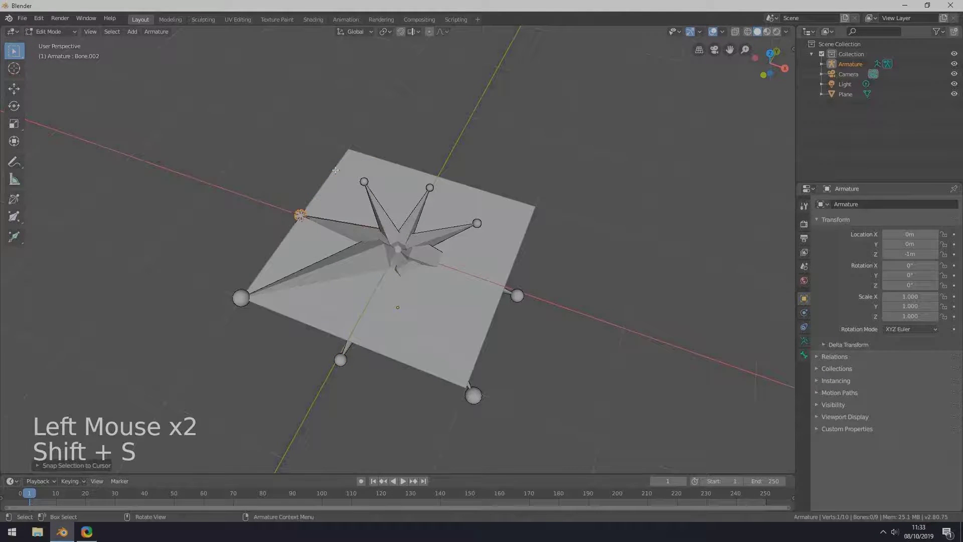
key("Tab")
Snap the 3D cursor to the plane's corner vertex at negative X and positive Y, and leave Edit Mode.
left_click(365, 217)
key("Tab")
left_click(405, 148)
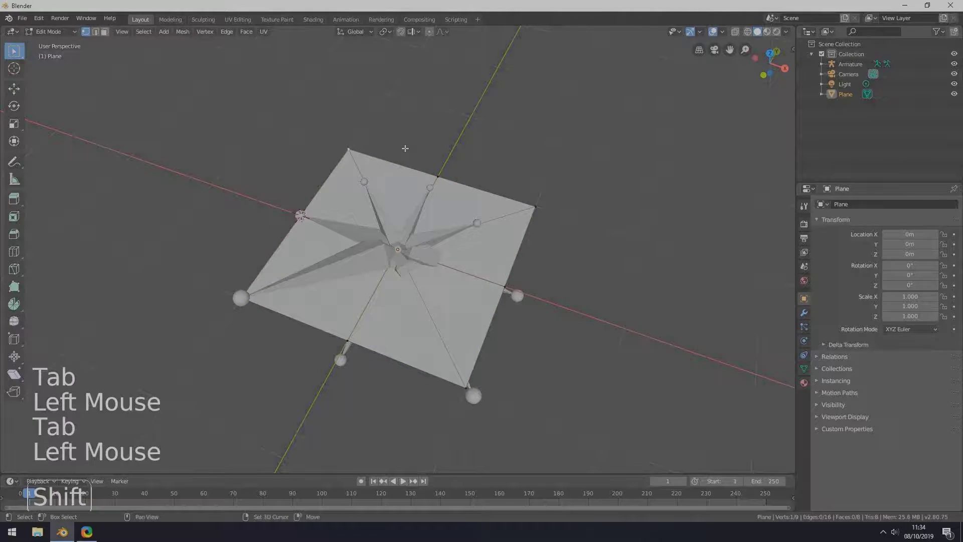
key("shift+s")
left_click(393, 204)
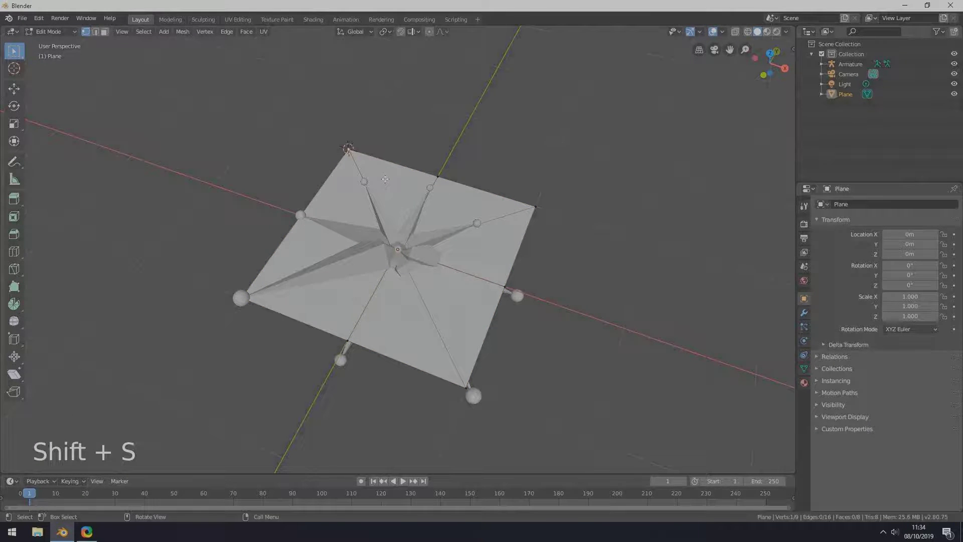
key("Tab")
Snap the tip of the bone nearest the negative X, positive Y corner to the 3D cursor and return to Object Mode.
left_click(374, 200)
key("Tab")
left_click(364, 181)
key("shift+s")
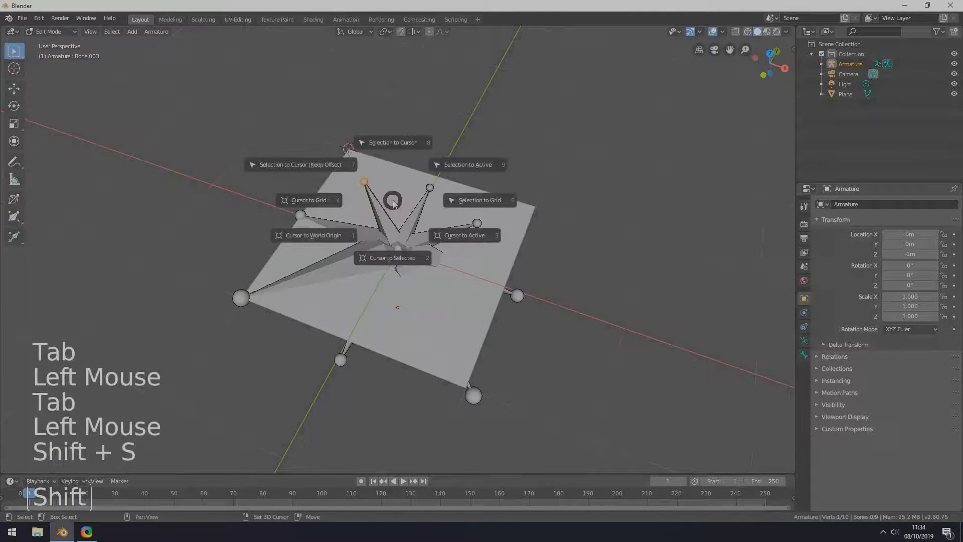
left_click(393, 142)
key("Tab")
Snap the 3D cursor to the plane's vertex midway along its positive Y edge, and leave Edit Mode.
left_click(419, 189)
key("Tab")
left_click(438, 176)
key("shift+s")
left_click(454, 250)
key("Tab")
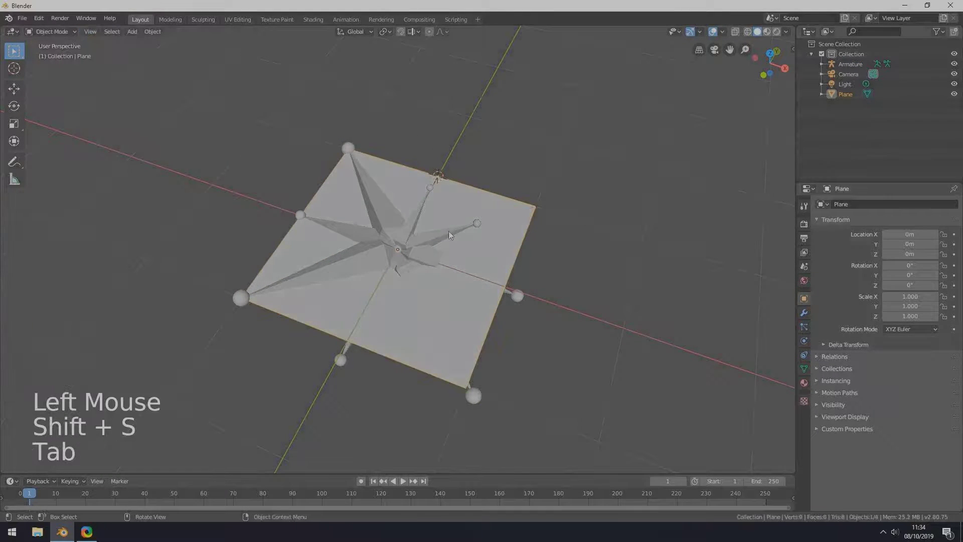
Snap the tip of the bone pointing to positive Y to the 3D cursor and return to Object Mode.
left_click(429, 192)
key("Tab")
left_click(434, 183)
key("shift+s")
left_click(460, 180)
key("Tab")
Snap the 3D cursor to the plane's corner vertex at positive X and positive Y, and leave Edit Mode.
left_click(485, 207)
key("Tab")
left_click(562, 209)
key("shift+s")
left_click(560, 263)
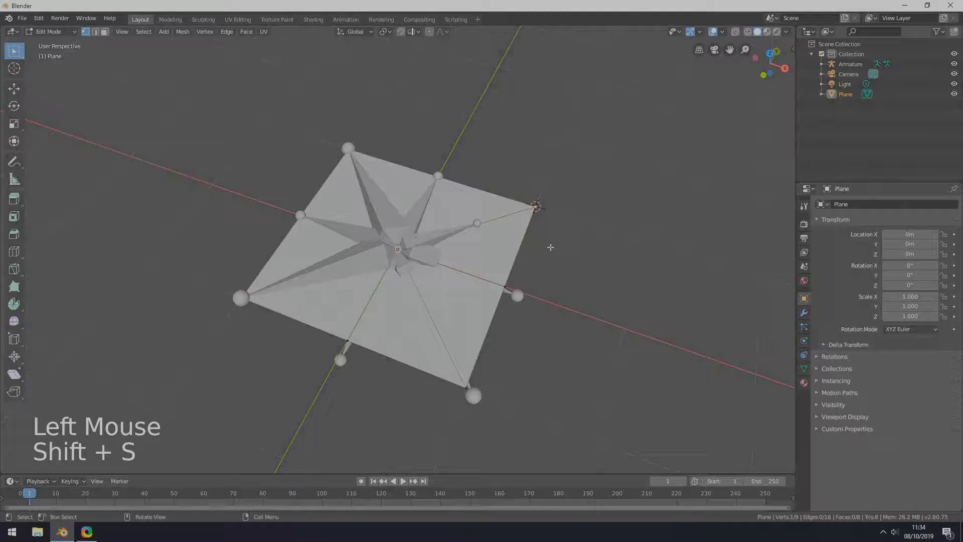
key("Tab")
Snap the tip of the bone nearest the positive X, positive Y corner to the 3D cursor and return to Object Mode.
left_click(485, 236)
key("Tab")
left_click(478, 225)
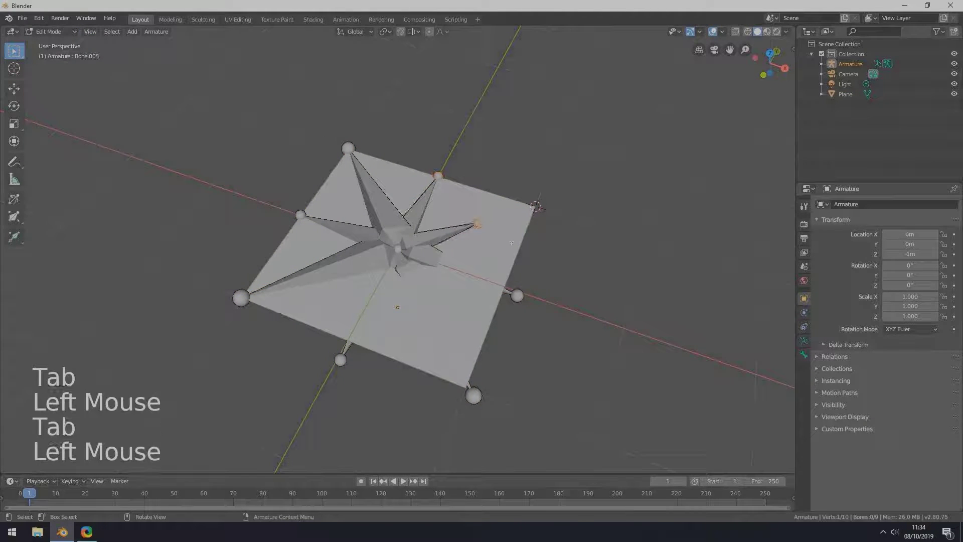
key("shift+s")
left_click(519, 193)
key("Tab")
Snap the 3D cursor to the plane's vertex midway along its positive X edge, and leave Edit Mode.
left_click(501, 271)
key("Tab")
left_click(577, 290)
key("shift+s")
left_click(584, 346)
key("Tab")
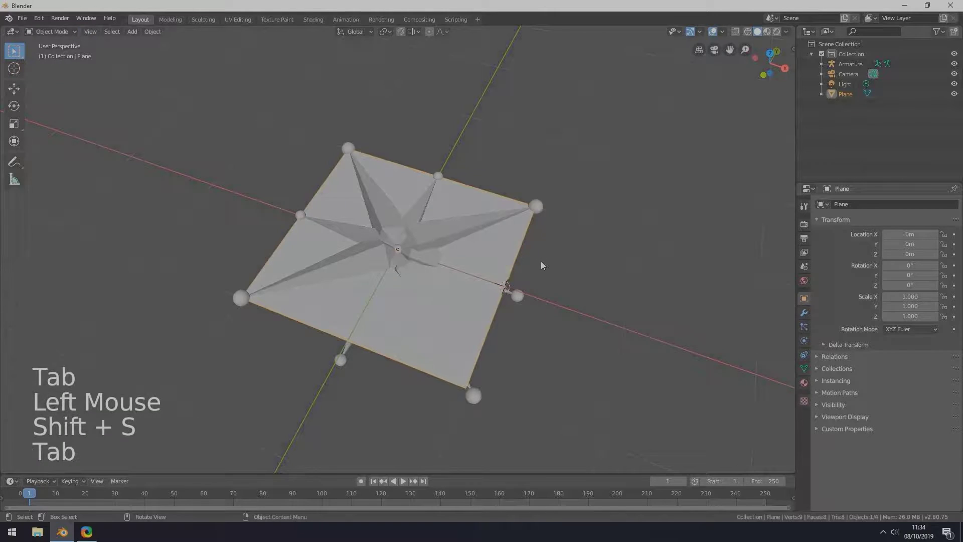
Snap the tip of the bone pointing to positive X to the 3D cursor and return to Object Mode.
left_click(442, 265)
key("Tab")
left_click(505, 286)
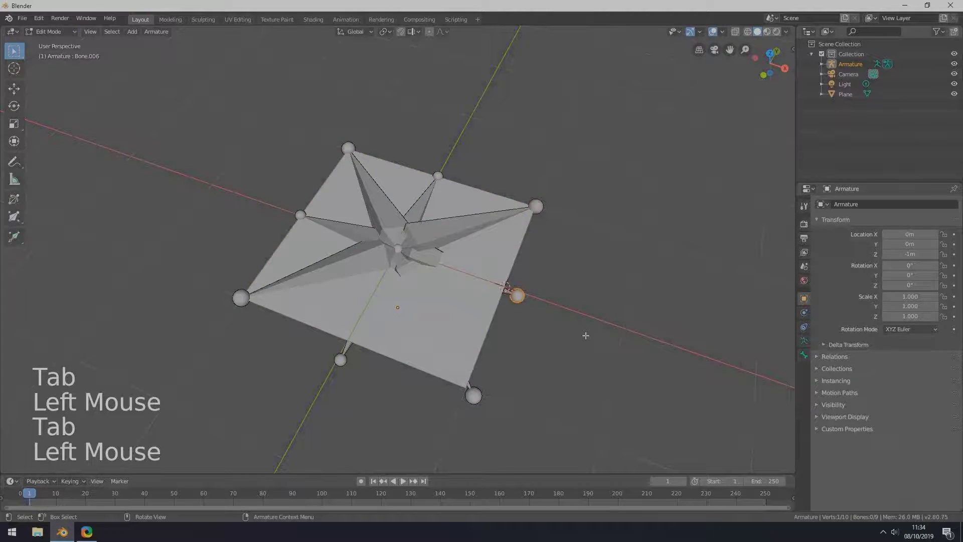
key("shift+s")
left_click(588, 283)
middle_click_drag(589, 283, 577, 306)
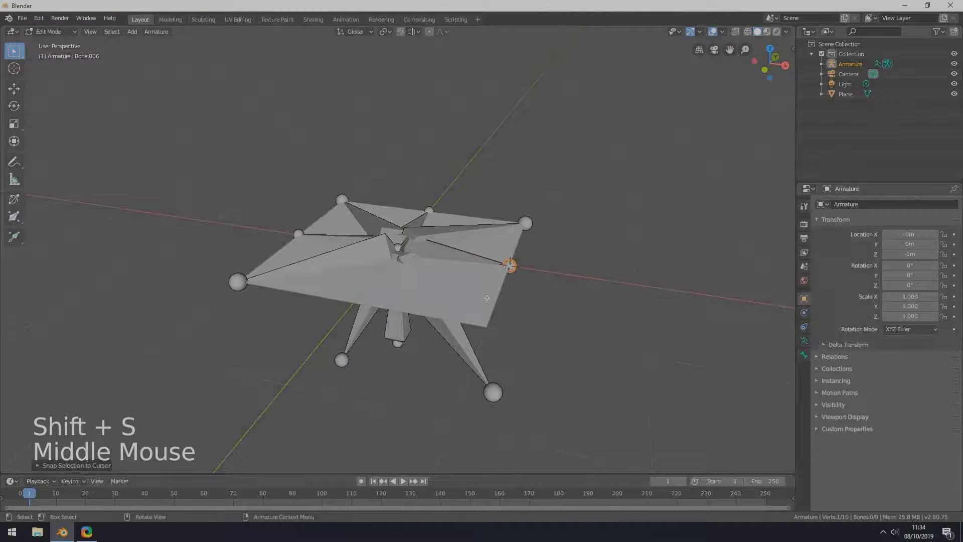
key("Tab")
Snap the 3D cursor to the plane's corner vertex at positive X and negative Y, and leave Edit Mode.
left_click(485, 330)
key("Tab")
left_click(486, 329)
key("shift+s")
left_click(539, 392)
key("Tab")
Snap the tip of the bone nearest the positive X, negative Y corner to the 3D cursor and return to Object Mode.
left_click(494, 392)
key("Tab")
left_click(494, 392)
key("shift+s")
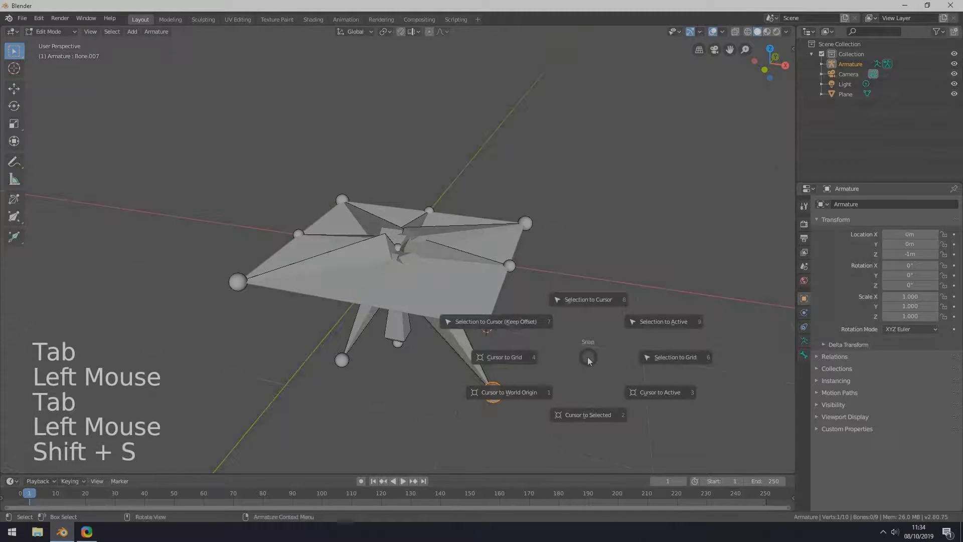
left_click(585, 299)
middle_click_drag(585, 300, 475, 330)
key("Tab")
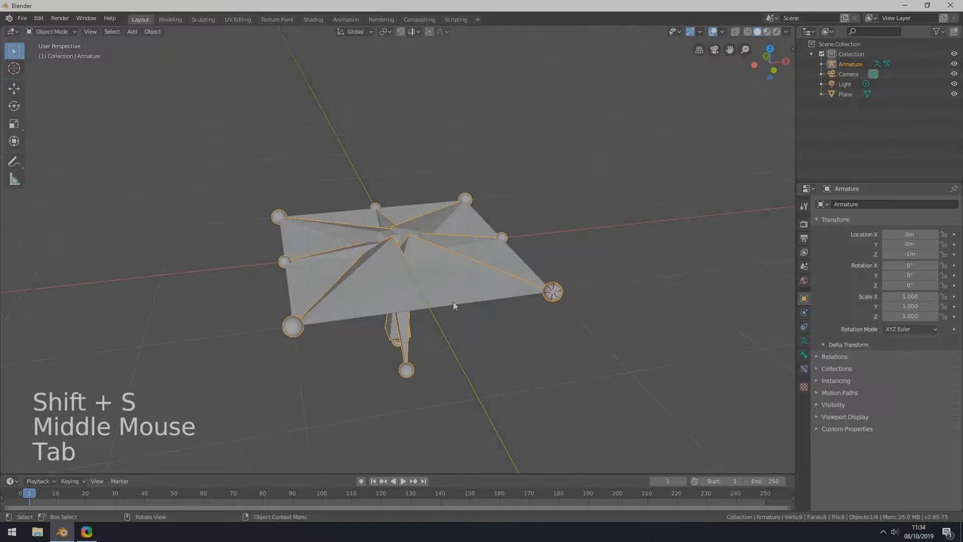
Snap the 3D cursor to the plane's vertex midway along its negative Y edge, and leave Edit Mode.
left_click(449, 326)
key("Tab")
left_click(476, 334)
key("shift+s")
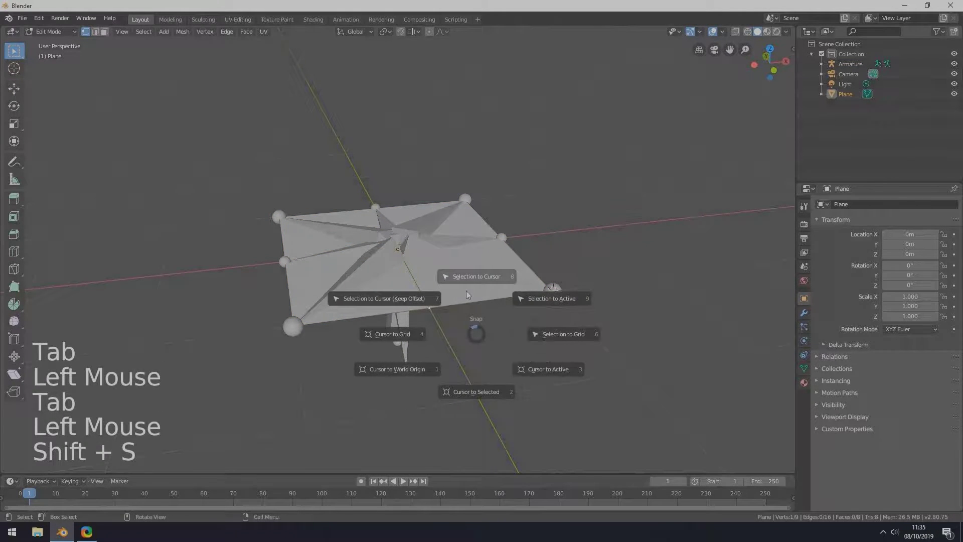
left_click(479, 390)
key("Tab")
Snap the tip of the bone pointing to negative Y to the 3D cursor in armature Edit Mode.
left_click(408, 371)
key("Tab")
left_click(406, 370)
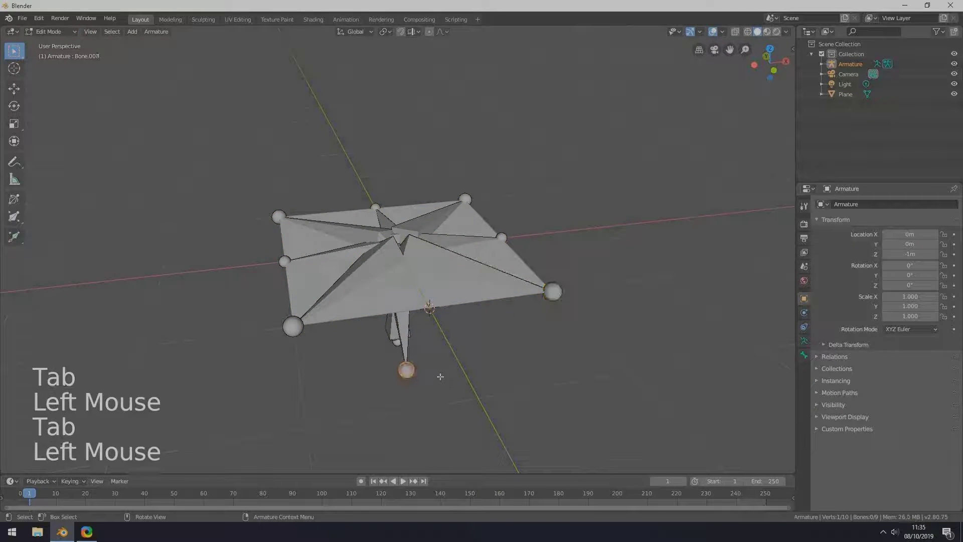
key("shift+s")
left_click(533, 324)
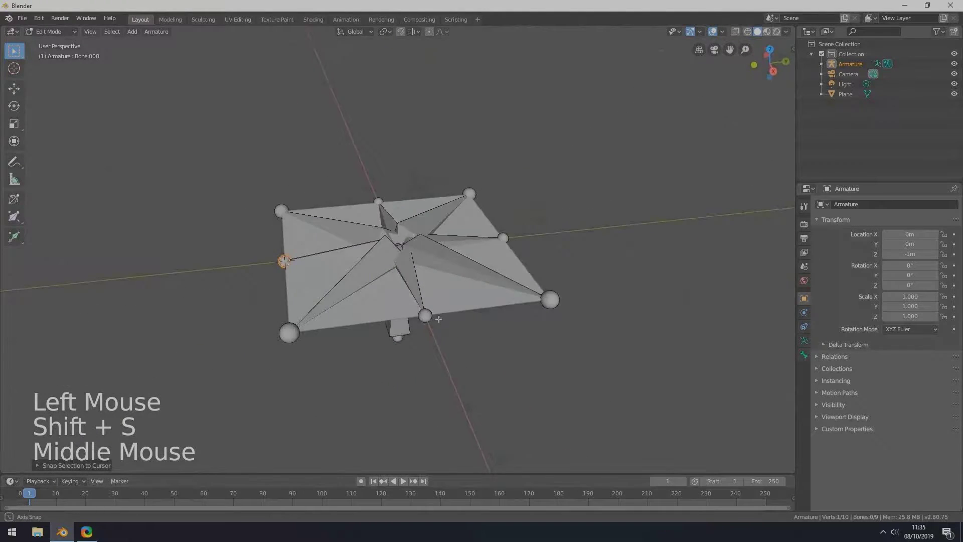
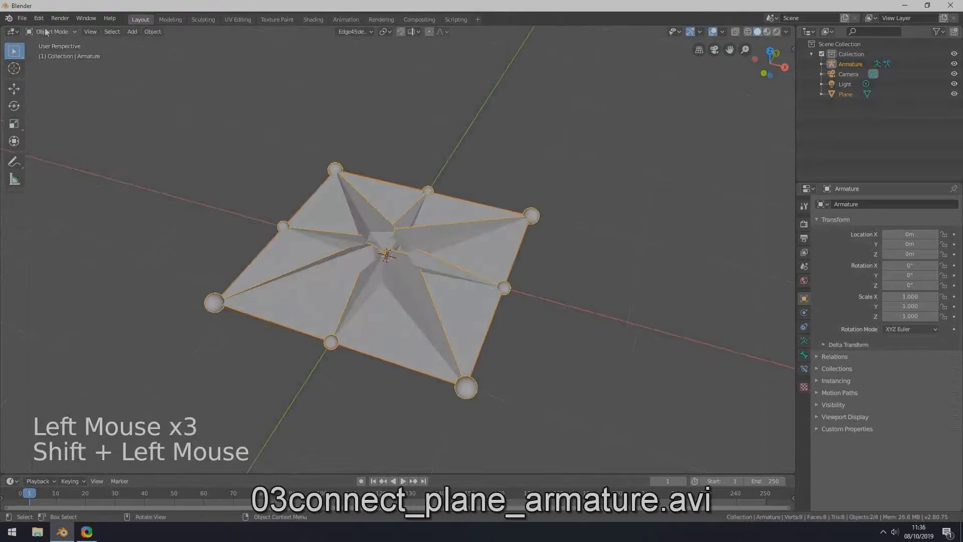
Parent the plane to the armature using Armature Deform With Automatic Weights.
double_click(476, 321)
triple_click(476, 320)
double_click(476, 320)
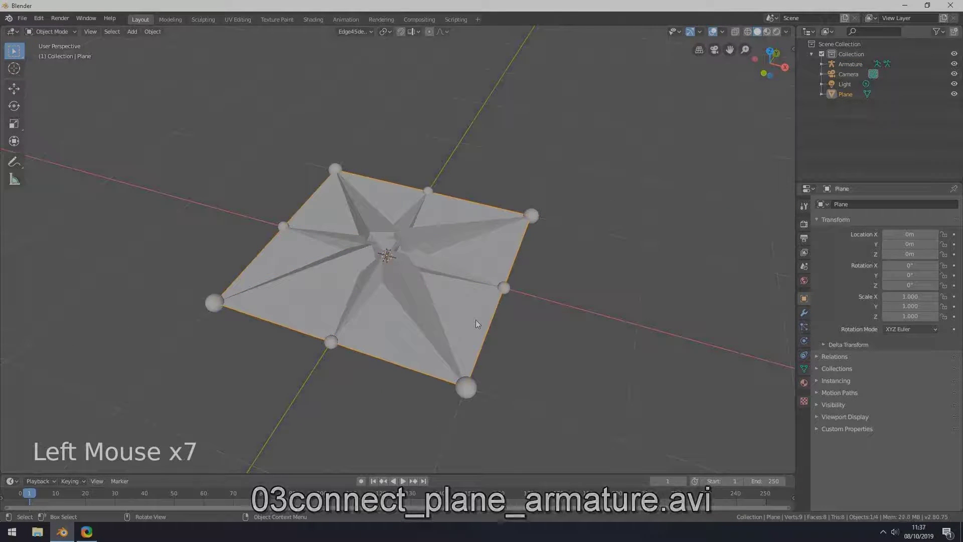
left_click(409, 288, "shift")
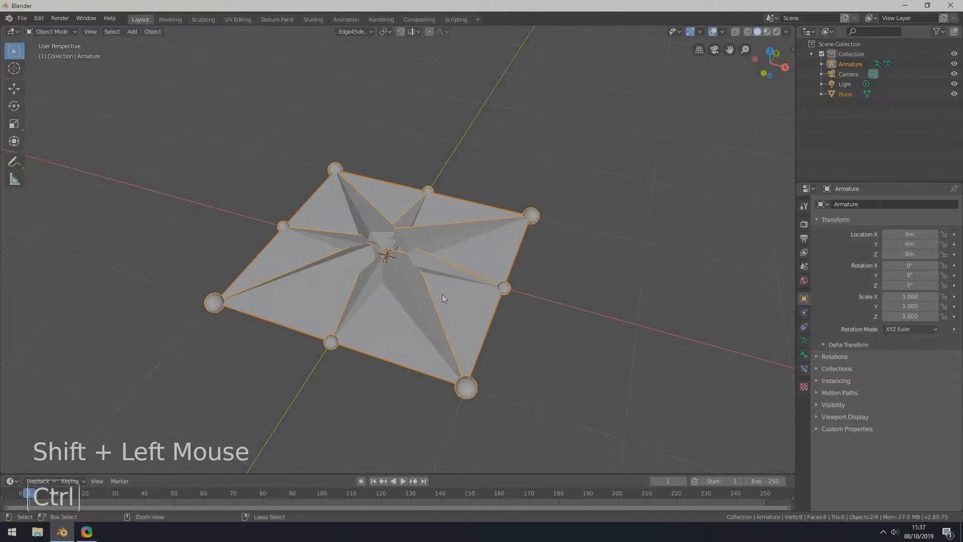
key("ctrl+p")
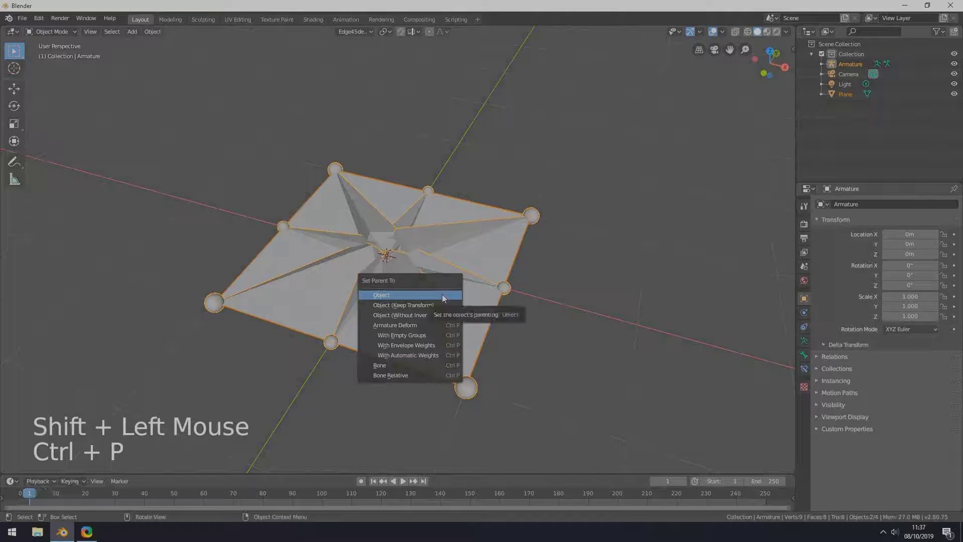
left_click(413, 354)
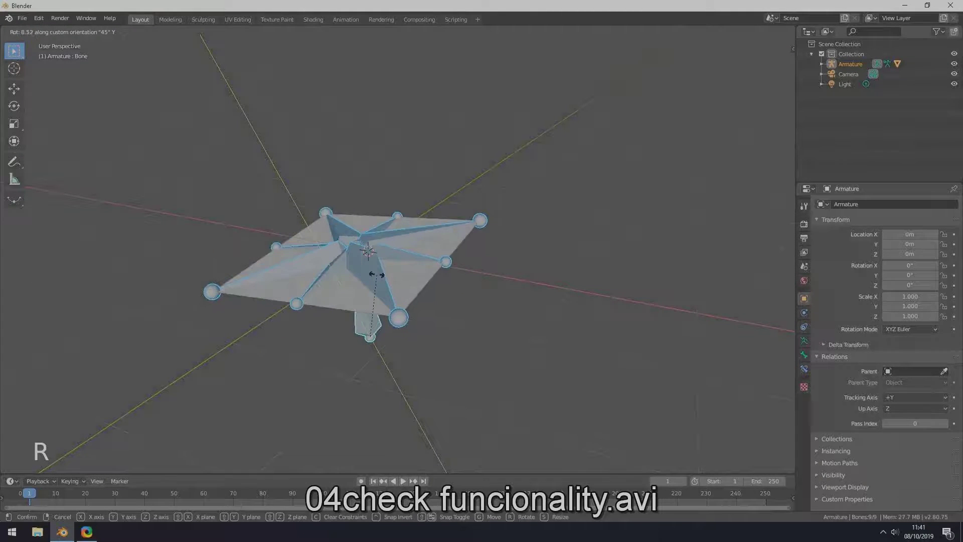
Change the transform pivot point and test rotating the selected bones about the Y axis of the custom 45 orientation.
left_click(378, 300)
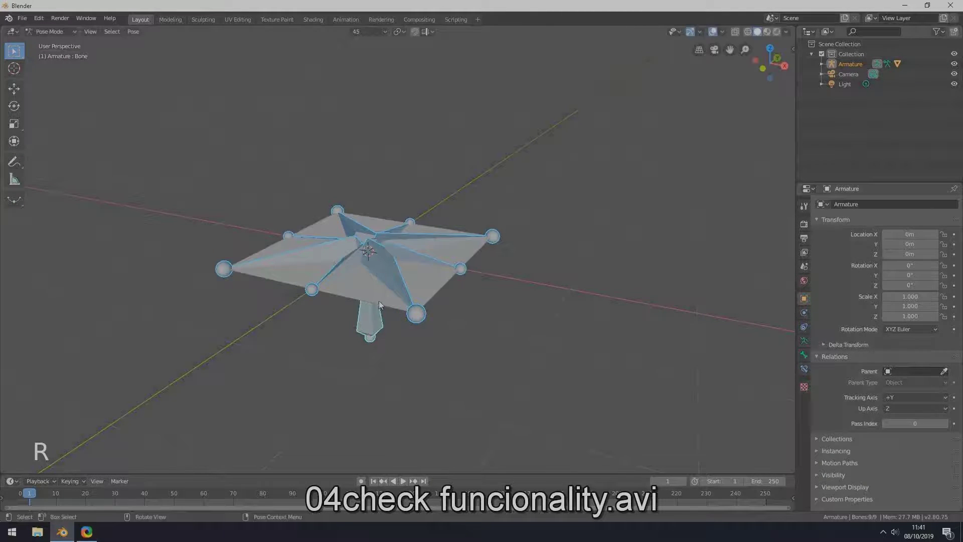
left_click(402, 31)
left_click(383, 68)
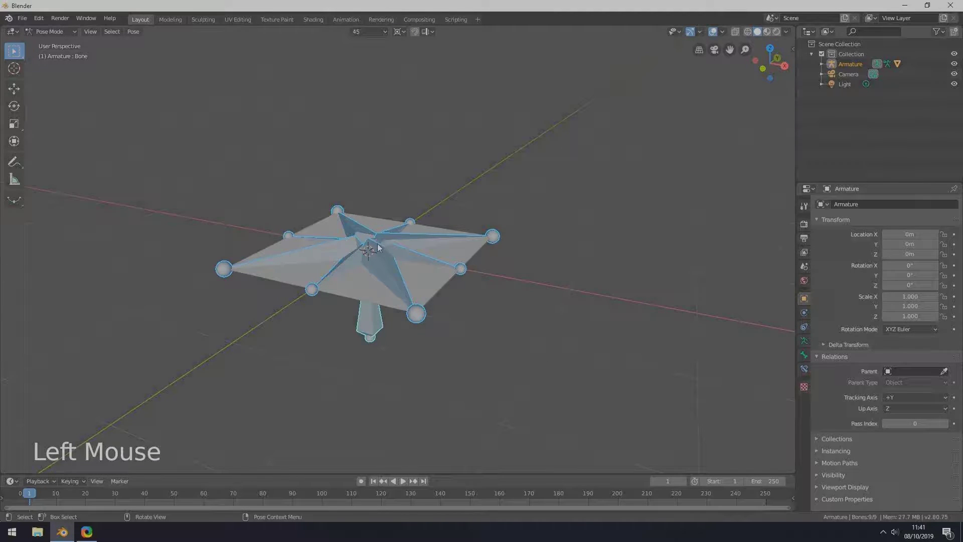
key("r")
key("y")
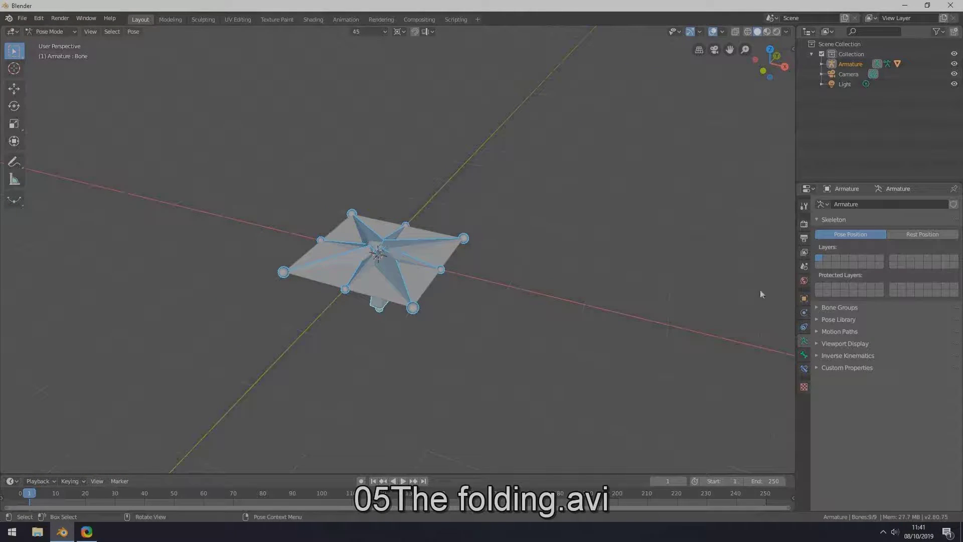
Add a bone group to the armature and assign all selected bones to it.
left_click(818, 307)
left_click(835, 327)
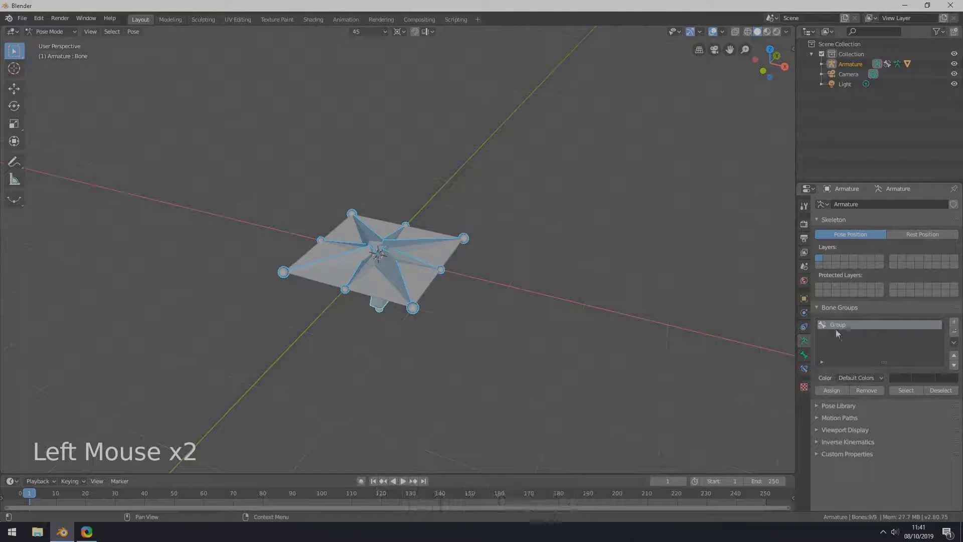
left_click(832, 389)
Create a pose library for the armature and add the current pose to it as "rest".
left_click(818, 405)
left_click(892, 420)
left_click(954, 434)
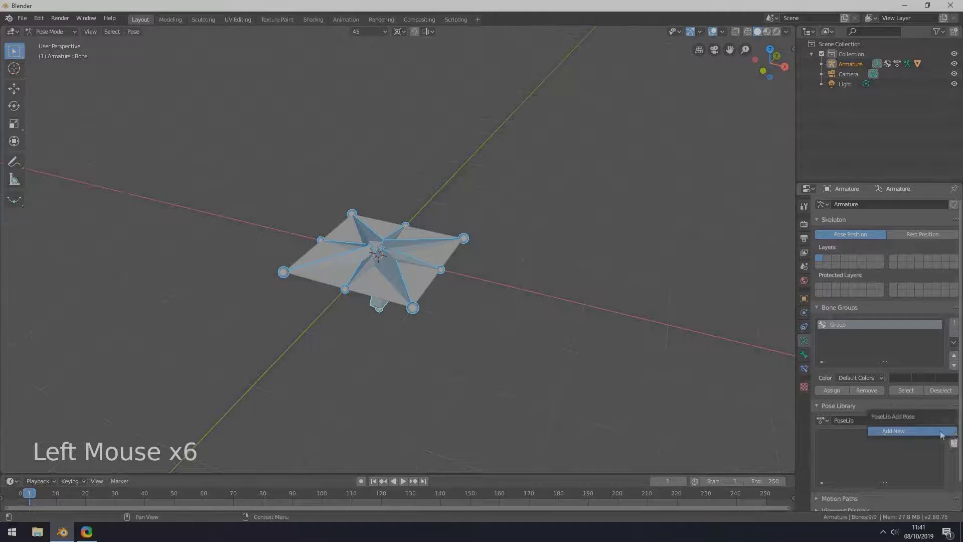
double_click(824, 436)
type("rest")
key("Return")
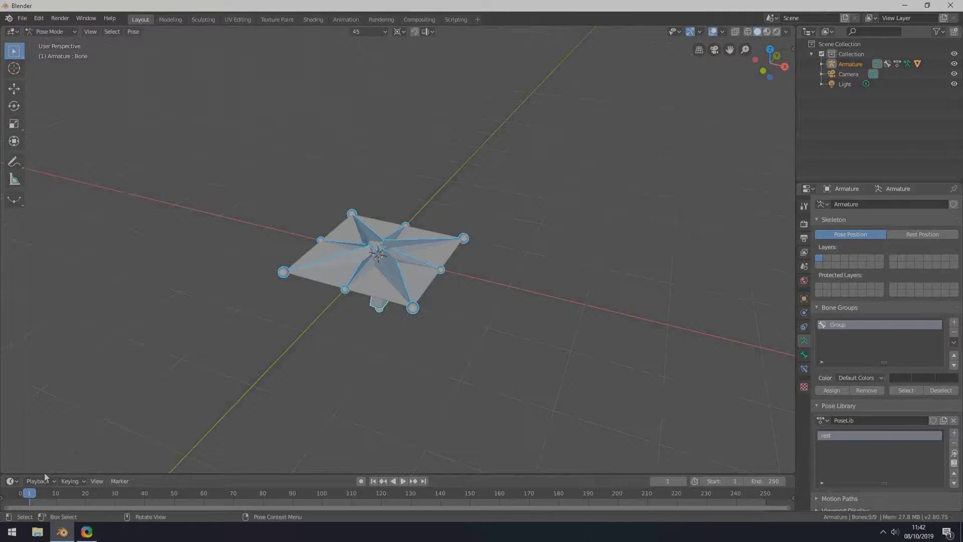
Enable auto keying and apply the rest pose so that the bones are keyed at frame 1.
left_click(954, 453)
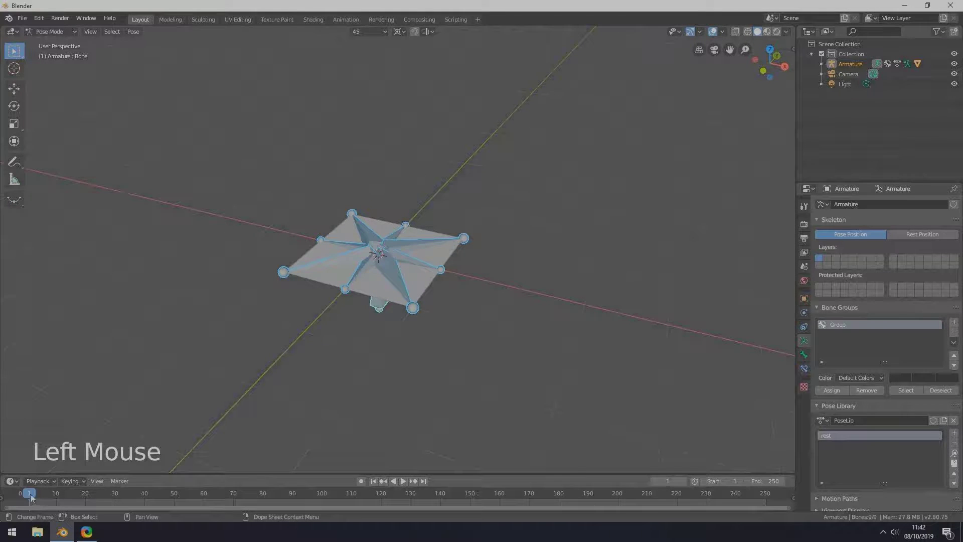
left_click(361, 481)
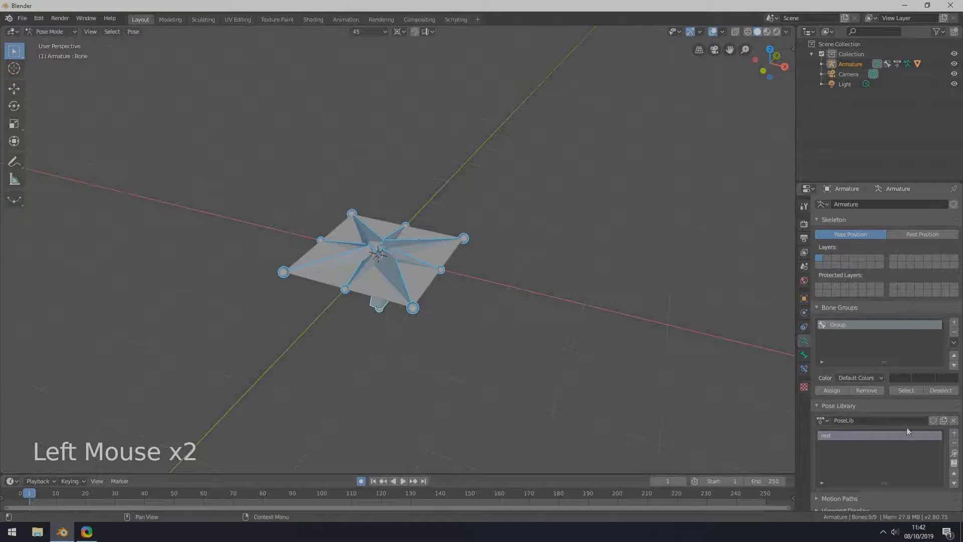
left_click(954, 453)
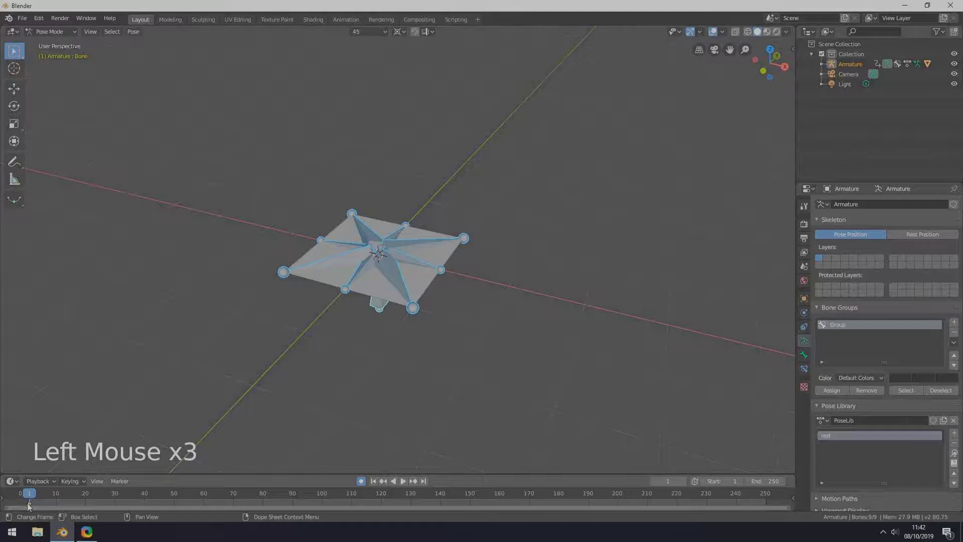
At frame 20, rotate the three bones of one corner by -90° about the Y axis of the 45 orientation.
left_click_drag(29, 497, 86, 497)
left_click(335, 266)
left_click(348, 246, "shift")
left_click(359, 273, "shift")
key("r")
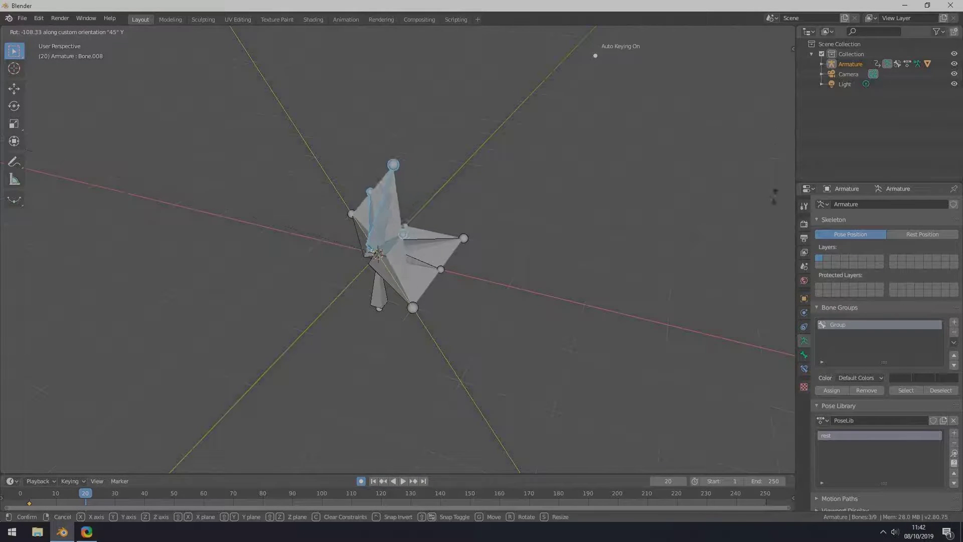
type("-90")
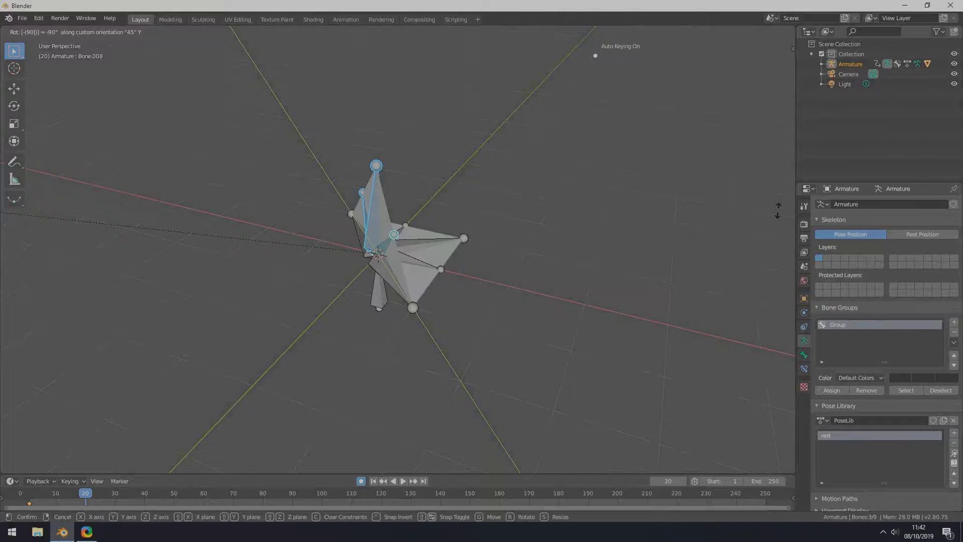
key("Return")
Add the current pose of all bones to the pose library as "-90_yy" and apply it.
key("a")
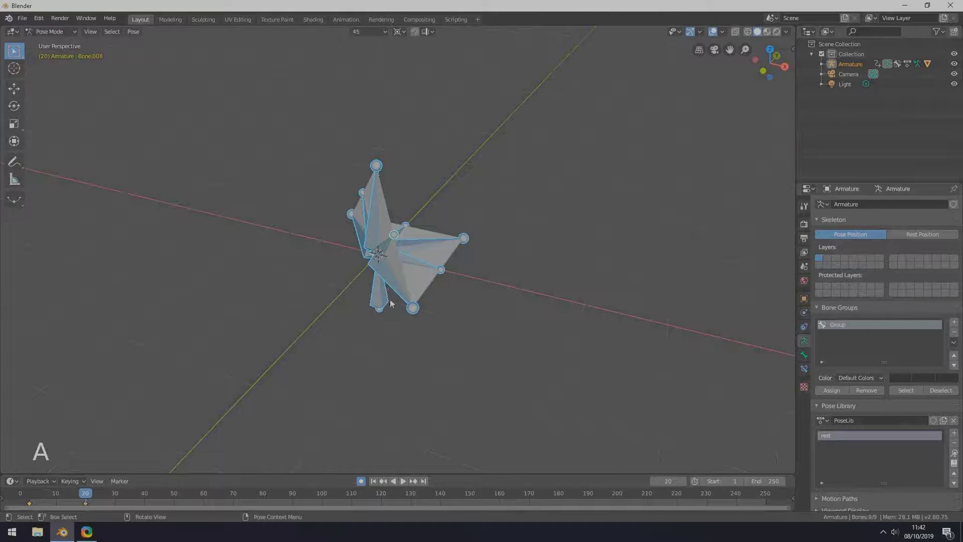
left_click(955, 432)
left_click(883, 433)
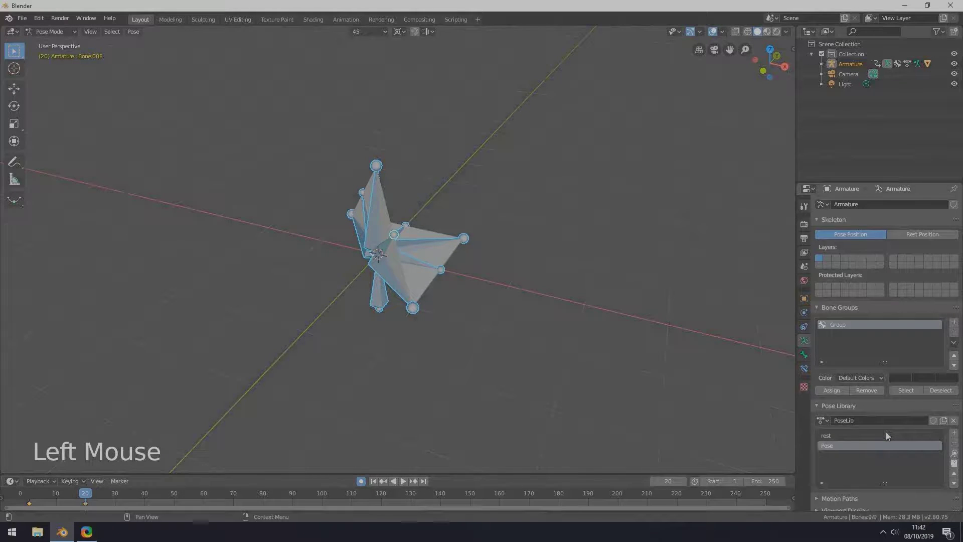
double_click(830, 448)
double_click(828, 445)
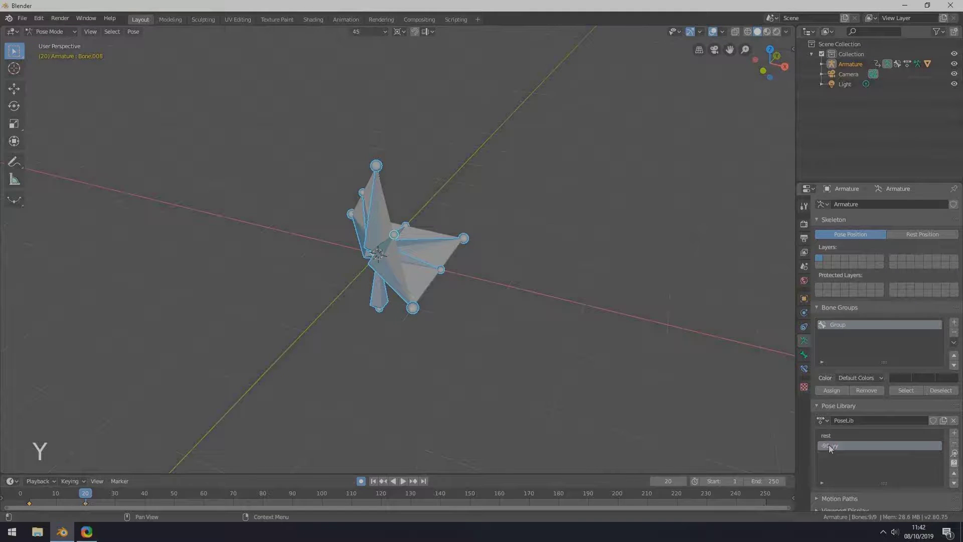
left_click(954, 454)
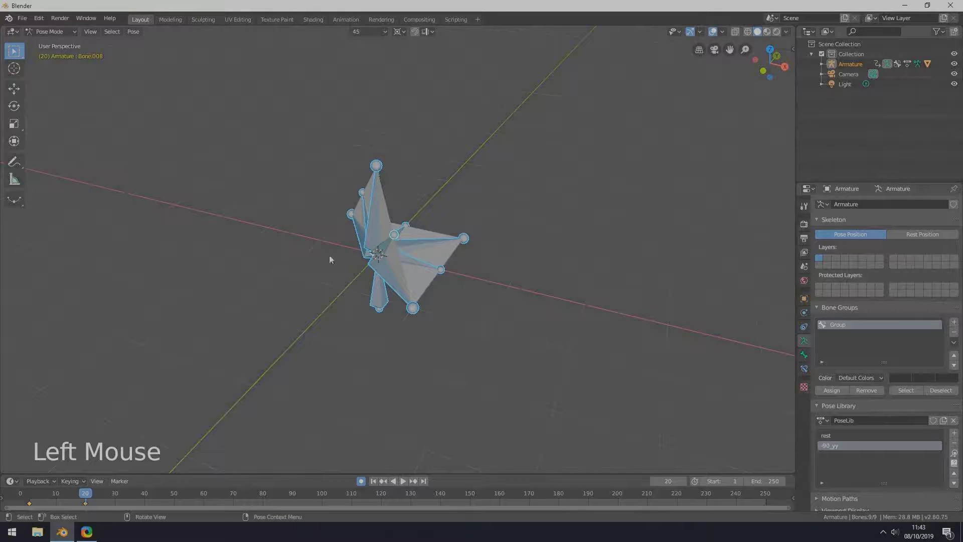
At frame 40, rotate the three raised bones about the Y axis of the 45 orientation until they fold onto the opposite corner.
left_click_drag(87, 498, 143, 489)
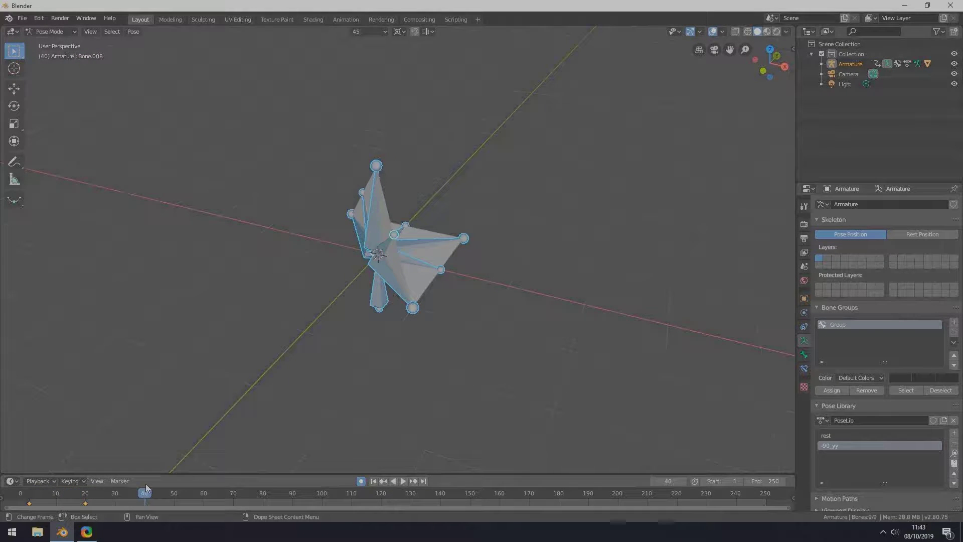
middle_click_drag(443, 264, 503, 308)
key("alt+a")
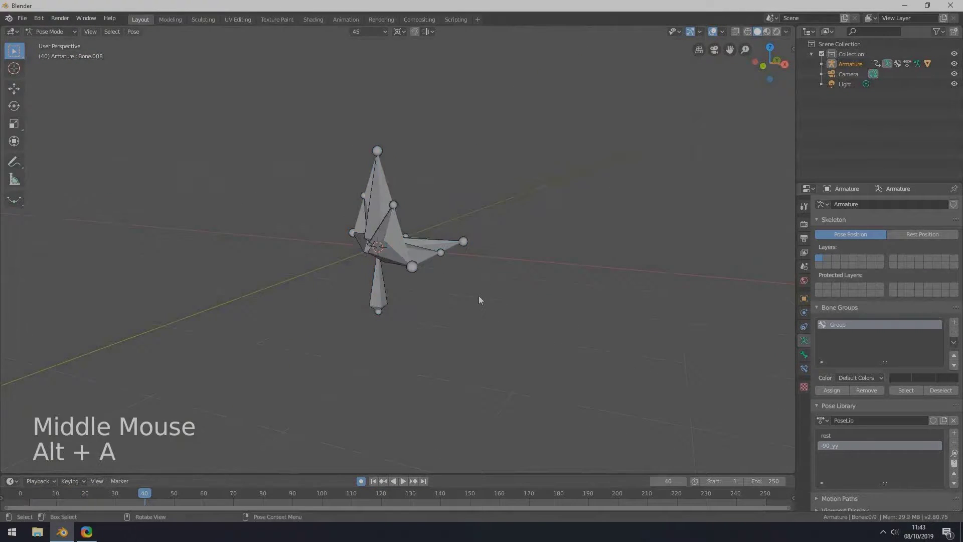
key("c")
mouse_move(387, 241)
left_mouse_down()
mouse_move(375, 206)
mouse_move(411, 207)
left_mouse_up()
key("Escape")
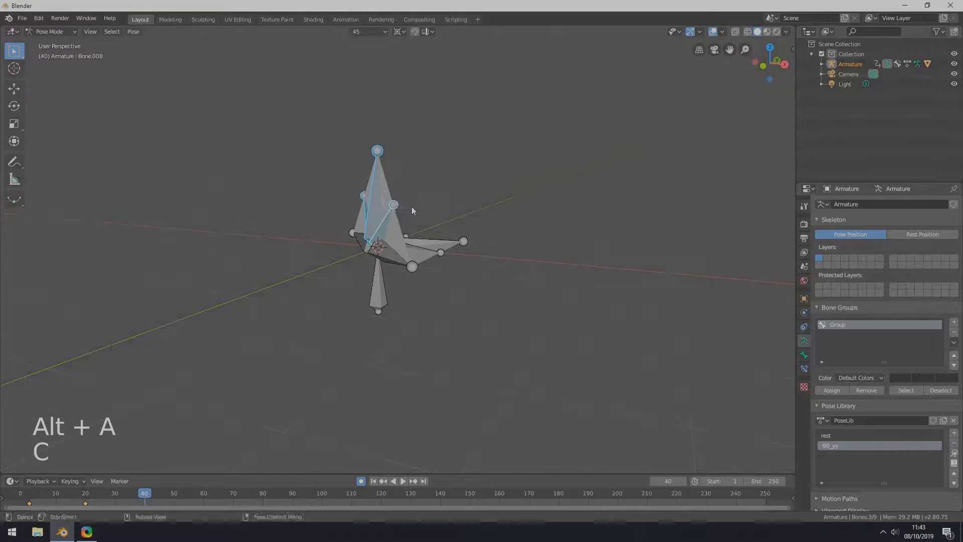
key("r")
type("yy-80")
key("Return")
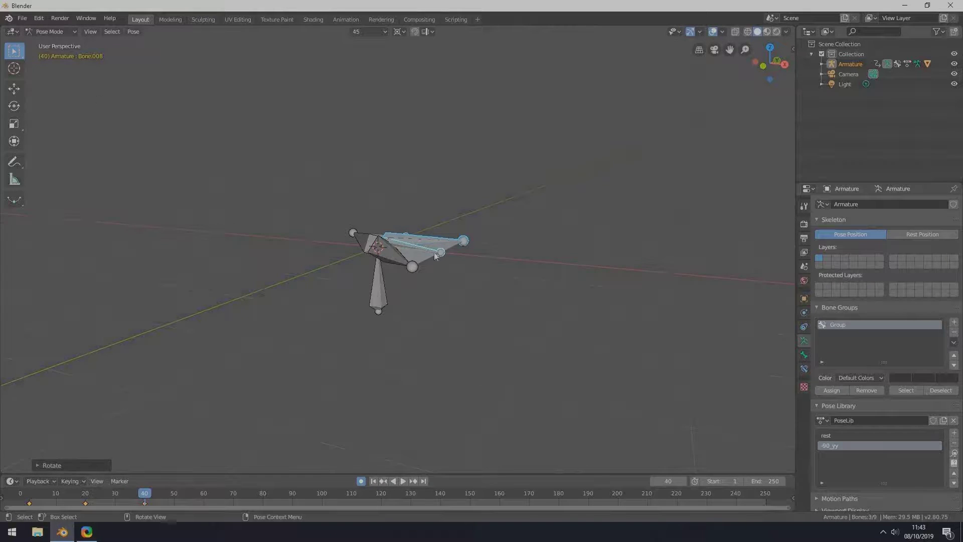
Add the folded pose to the pose library and name it "-179.5_yy".
left_click(955, 432)
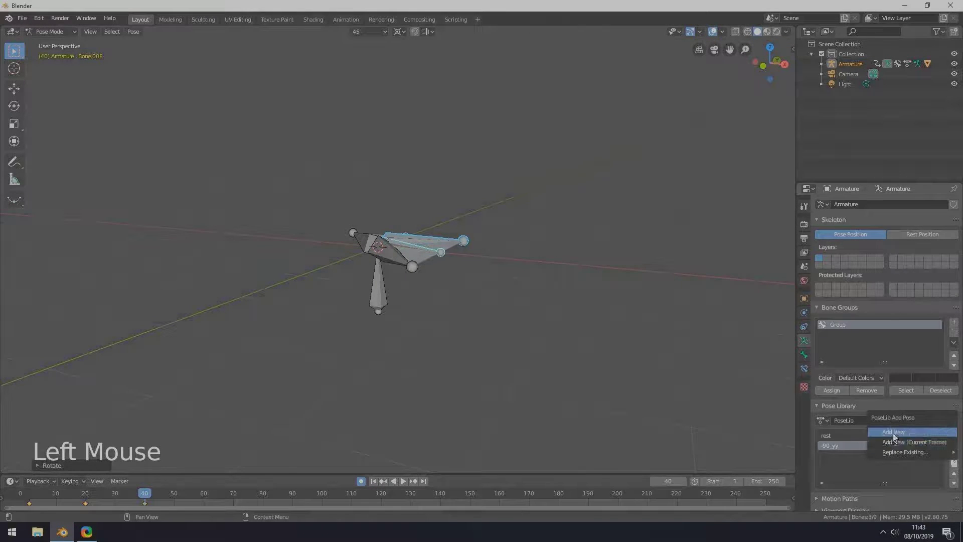
left_click(893, 432)
double_click(825, 456)
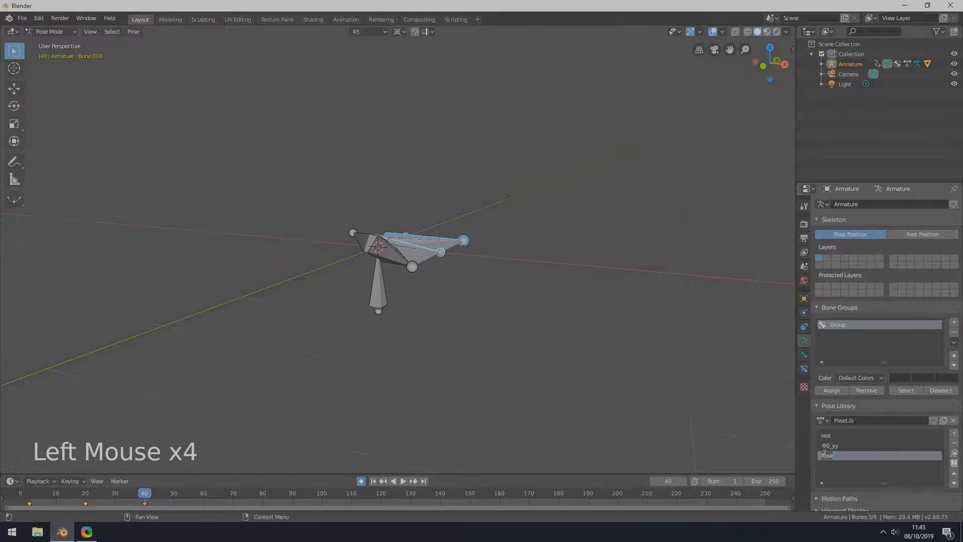
left_click(938, 447)
Replace the stored "-179.5_yy" pose with the current pose of all bones.
middle_click_drag(392, 271, 426, 290)
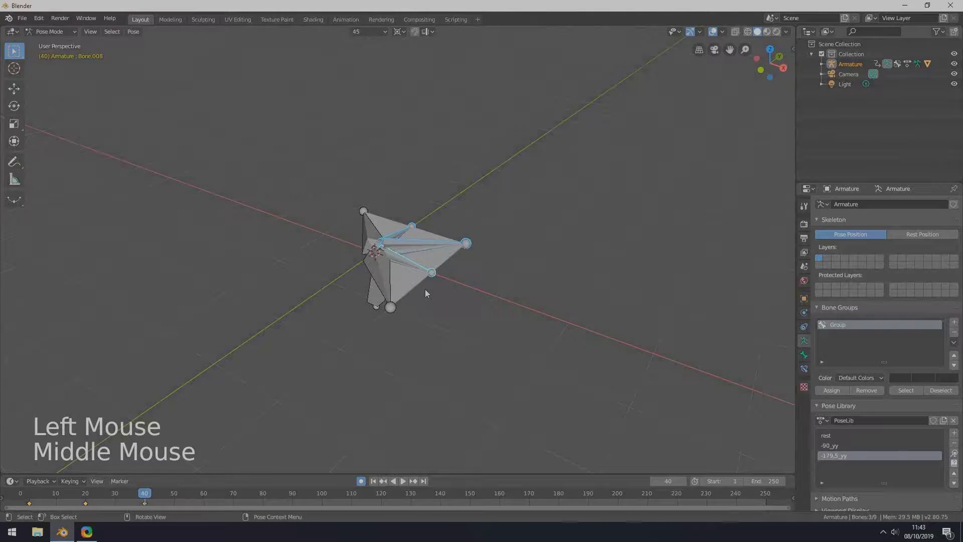
key("a")
left_click(954, 432)
mouse_move(884, 458)
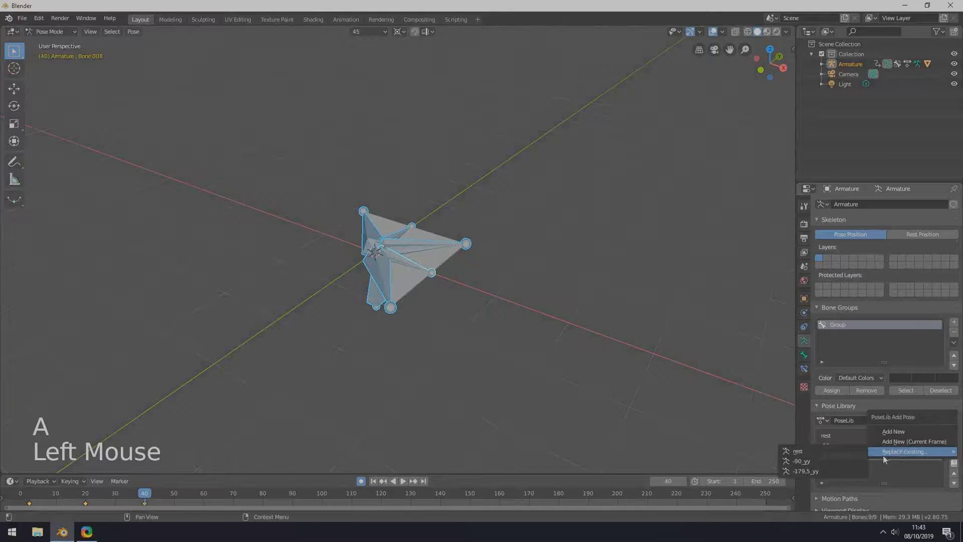
left_click(803, 470)
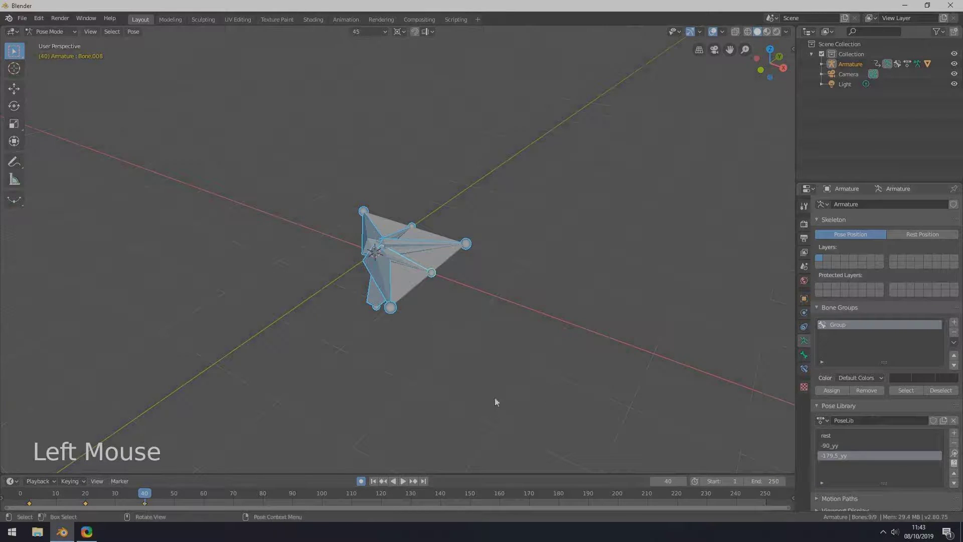
Play the animation from the first frame to check the folding motion.
left_click(373, 481)
left_click(403, 480)
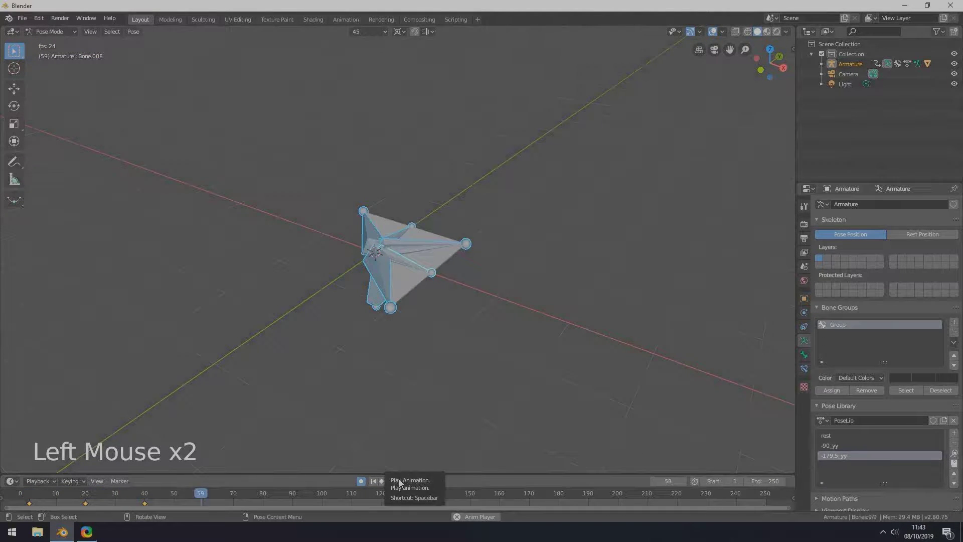
left_click(402, 480)
At frame 60, rotate the five bones of one half of the triangle about the 45 orientation's X axis until that half stands upright.
left_click(203, 495)
scroll(529, 343, "up", 3)
middle_click_drag(530, 343, 532, 291)
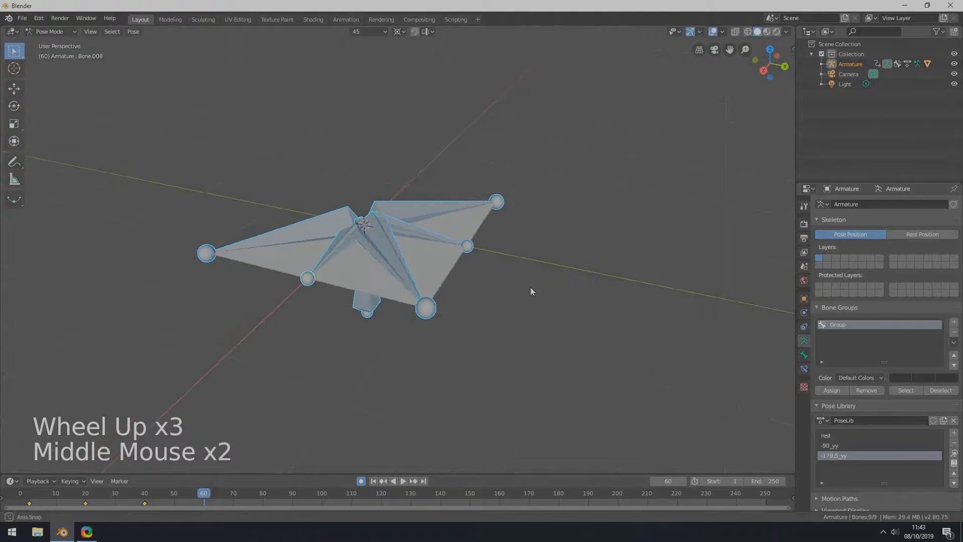
key("alt+a")
key("c")
left_click_drag(462, 196, 418, 323)
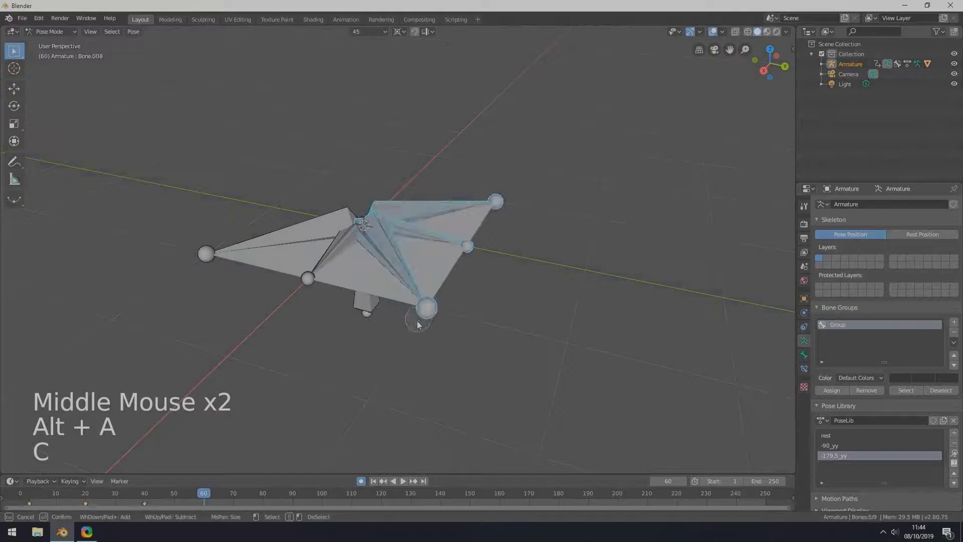
middle_click_drag(526, 305, 531, 361)
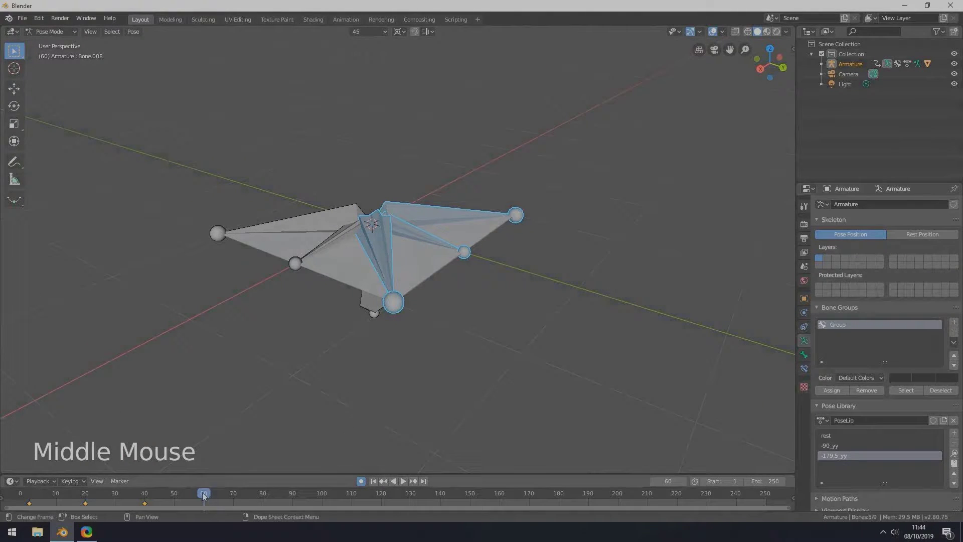
key("r")
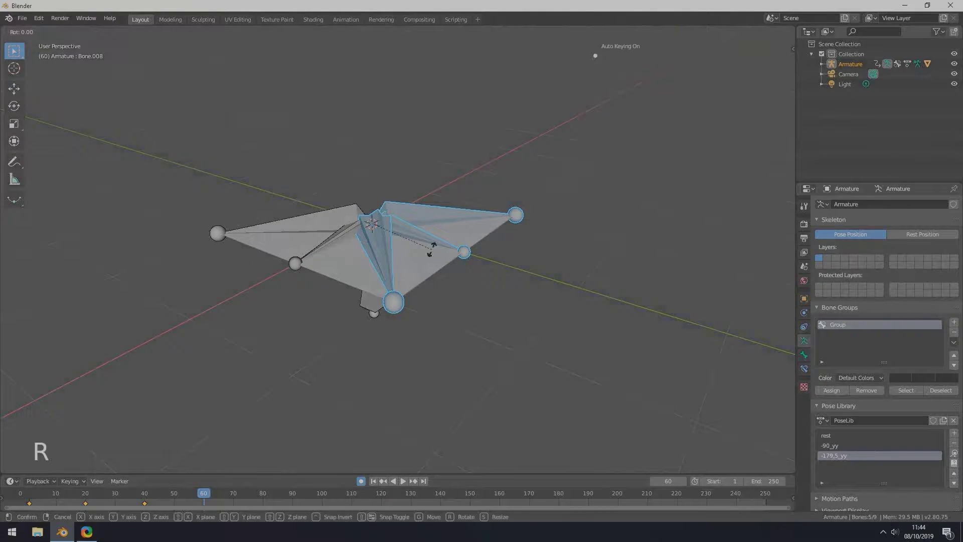
key("y")
key("x")
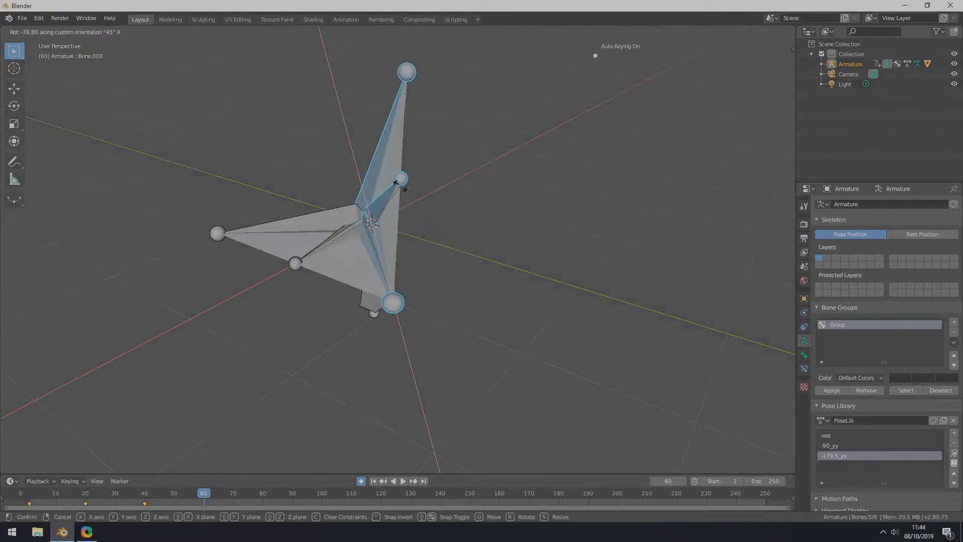
left_click(394, 187)
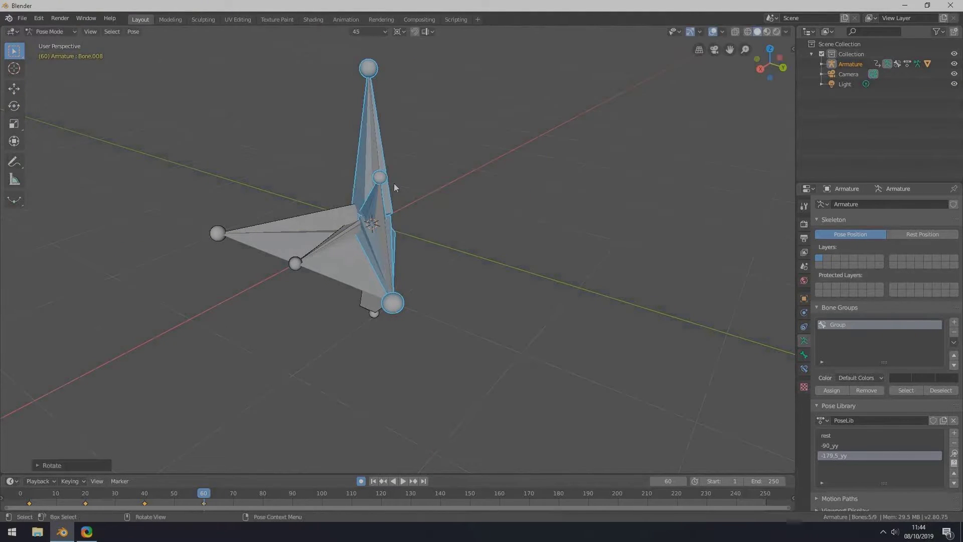
Store the current pose of all bones in the pose library in place of the partial one and name it "-90_xx_half".
left_click(954, 433)
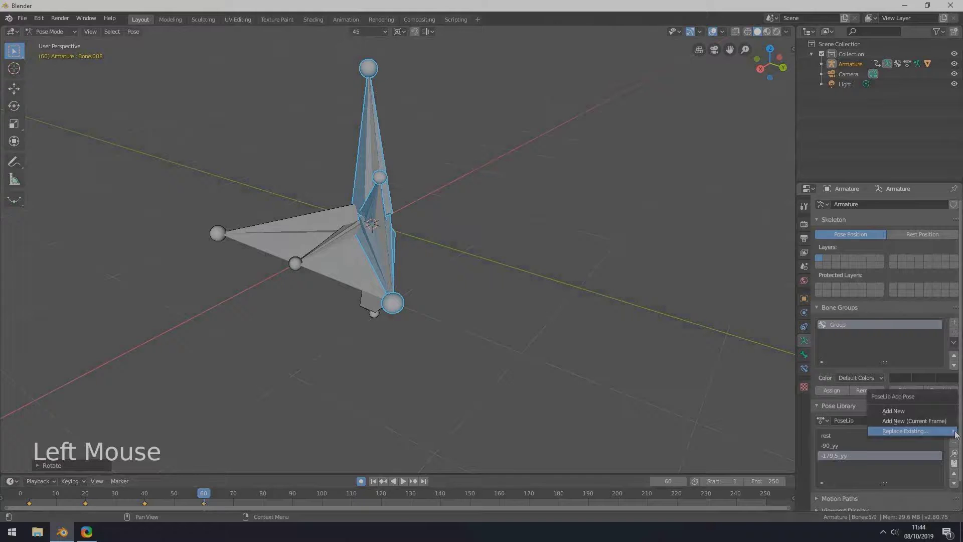
left_click(888, 412)
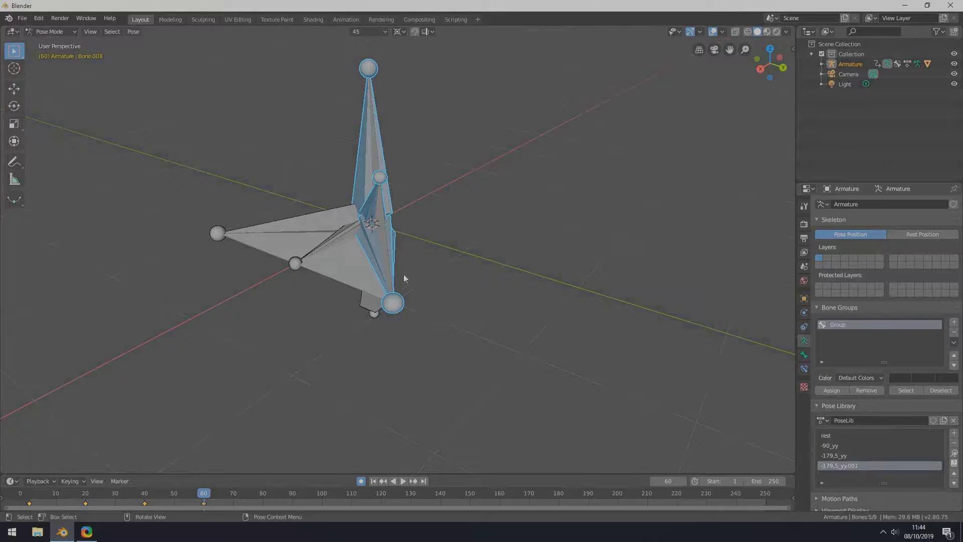
key("a")
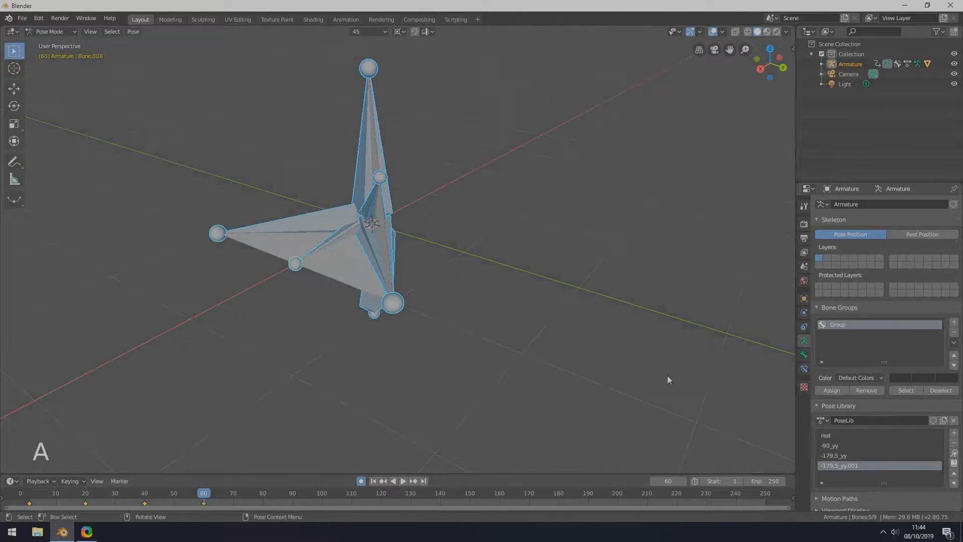
left_click(954, 443)
left_click(954, 433)
left_click(909, 432)
double_click(837, 465)
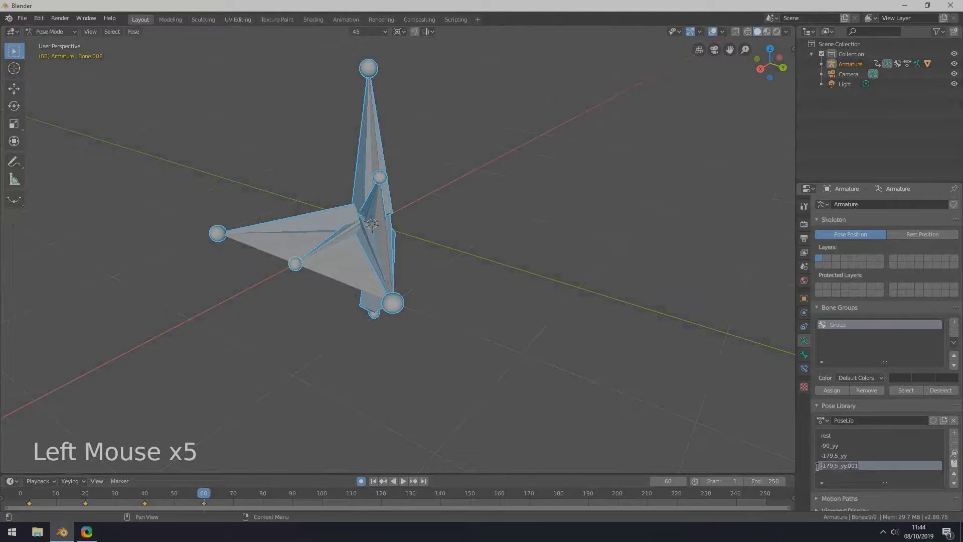
type("-90_xx_half")
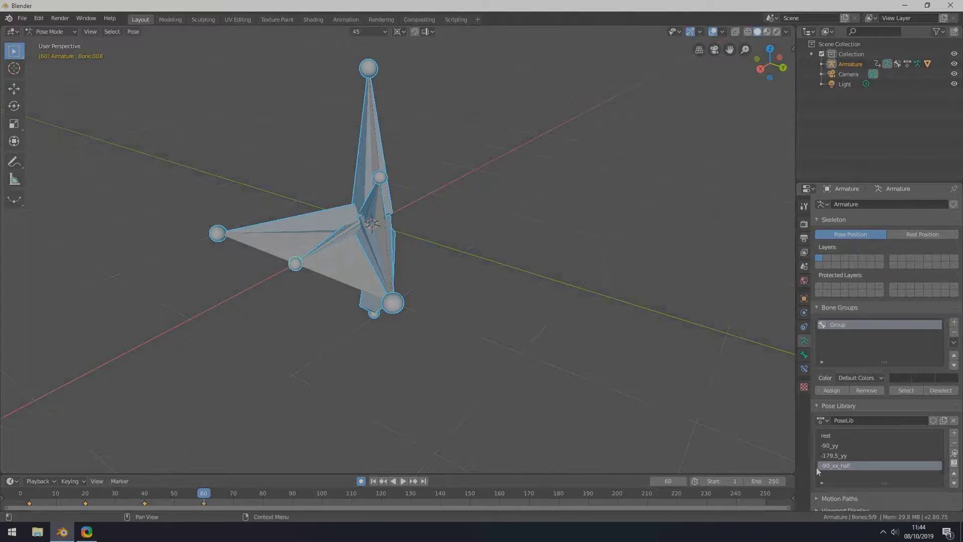
left_click(878, 465)
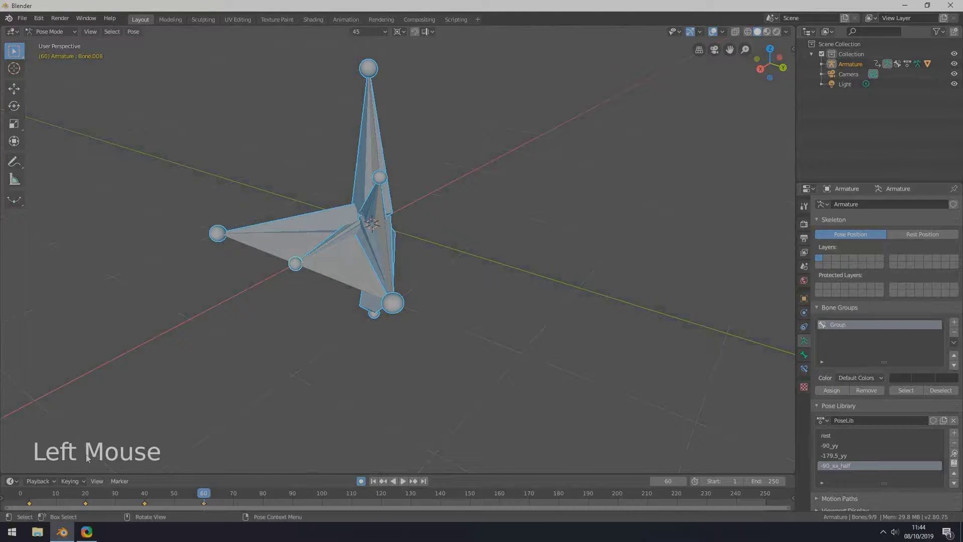
At frame 80, rotate the three upright bones about the 45 orientation's X axis until they fold onto the opposite corner.
left_click_drag(205, 497, 143, 468)
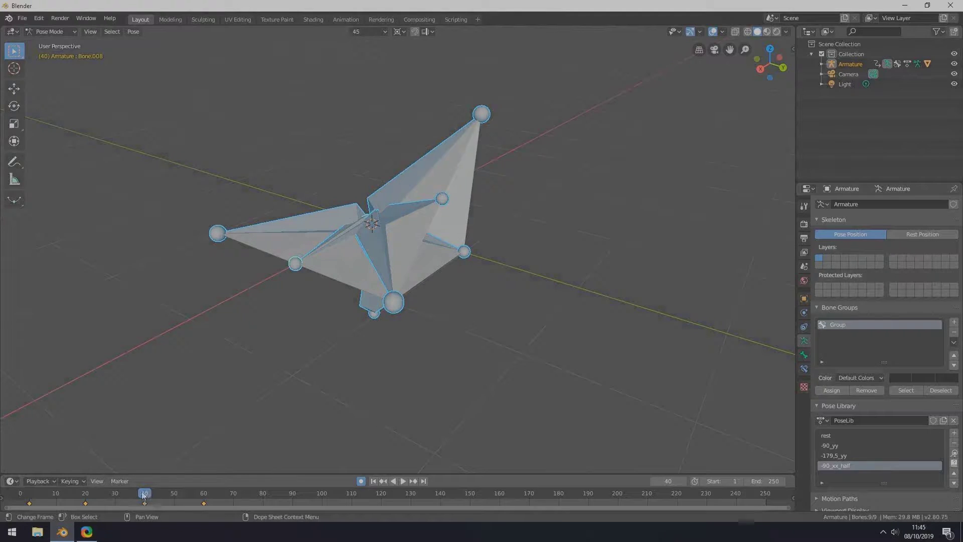
left_click(214, 493)
left_click_drag(214, 494, 263, 494)
middle_click_drag(437, 228, 467, 221)
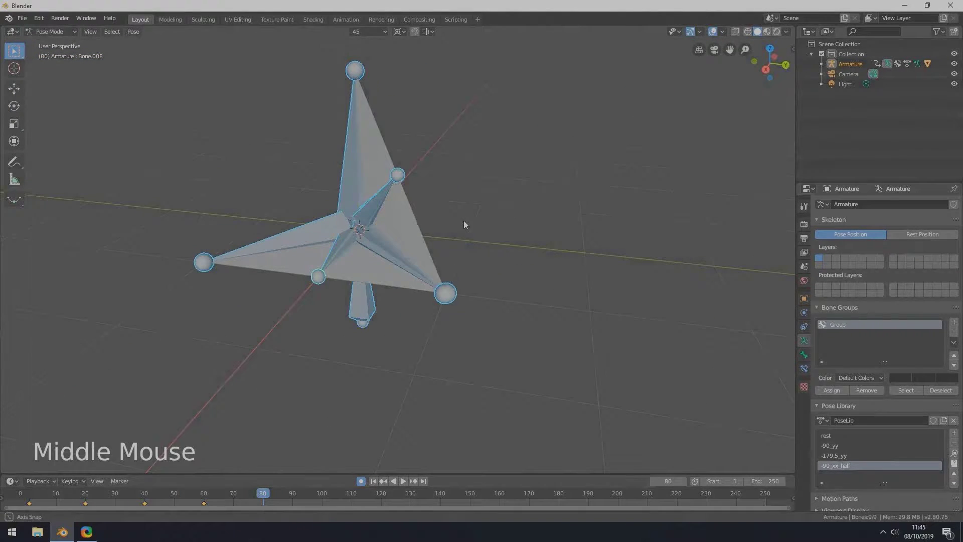
key("alt+a")
key("c")
mouse_move(418, 178)
left_mouse_down()
mouse_move(393, 161)
mouse_move(490, 218)
left_mouse_up()
right_click(490, 218)
middle_click_drag(490, 218, 457, 229)
key("r")
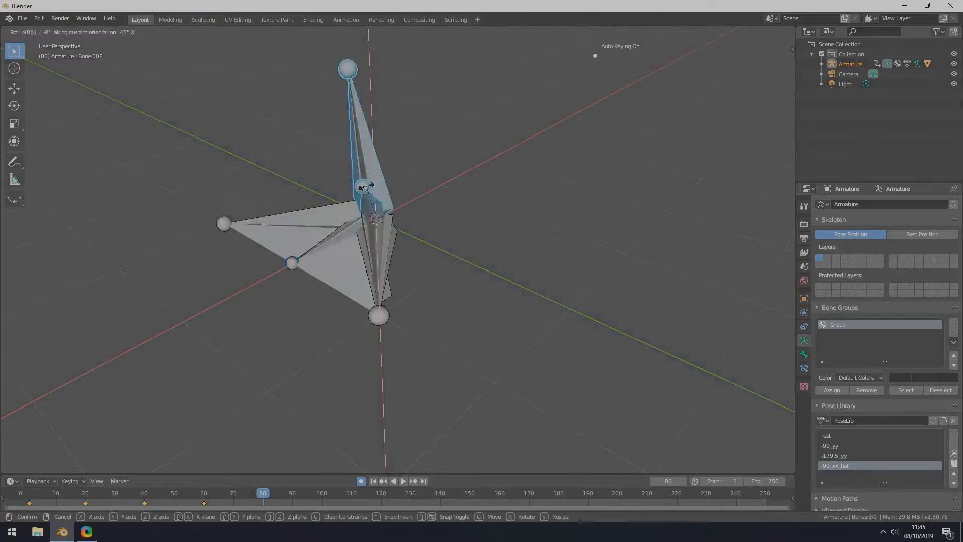
left_click(366, 186)
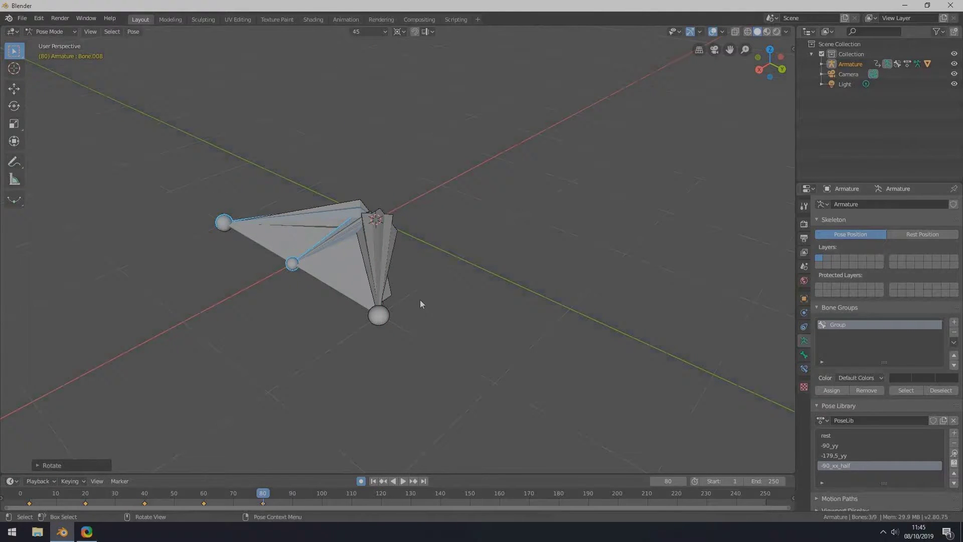
Add the current pose of all bones to the pose library and name it "-179.5_xx_half".
key("a")
left_click(954, 432)
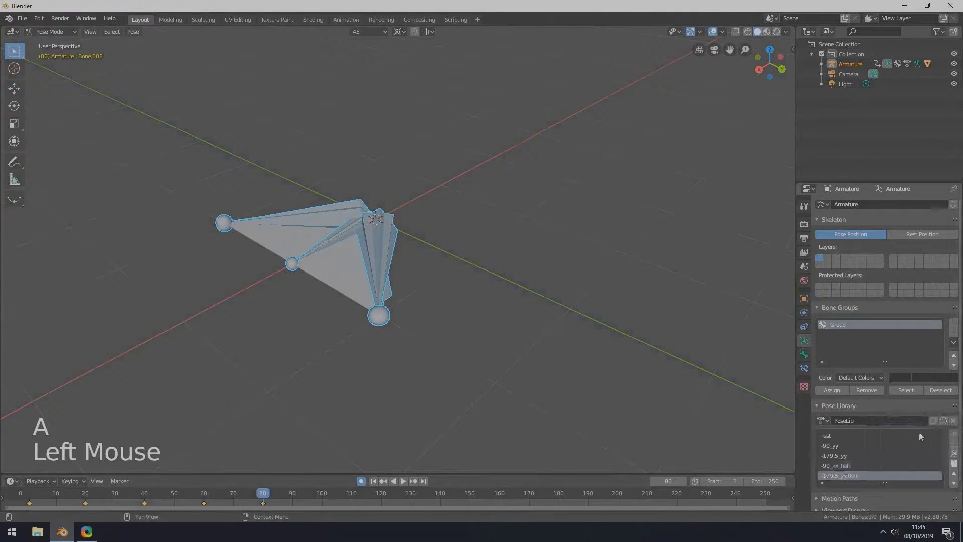
triple_click(842, 478)
triple_click(864, 477)
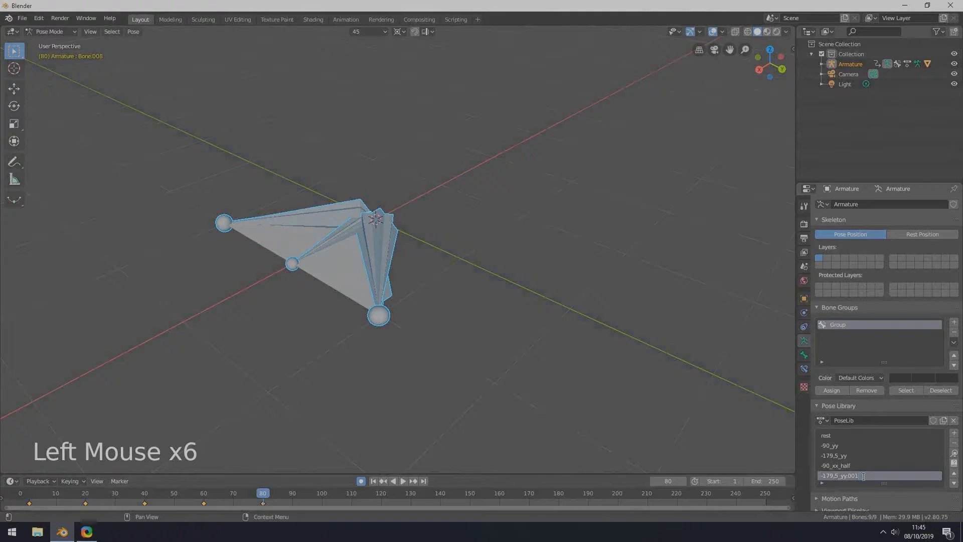
key("BackSpace")
type("xx_half")
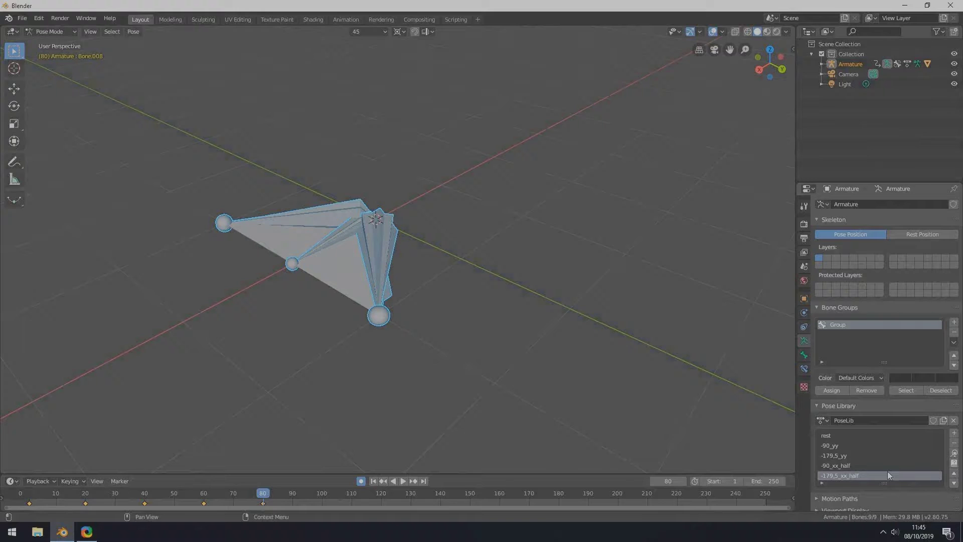
Play back the fold animation from the first frame and stop it.
left_click(374, 481)
left_click(404, 483)
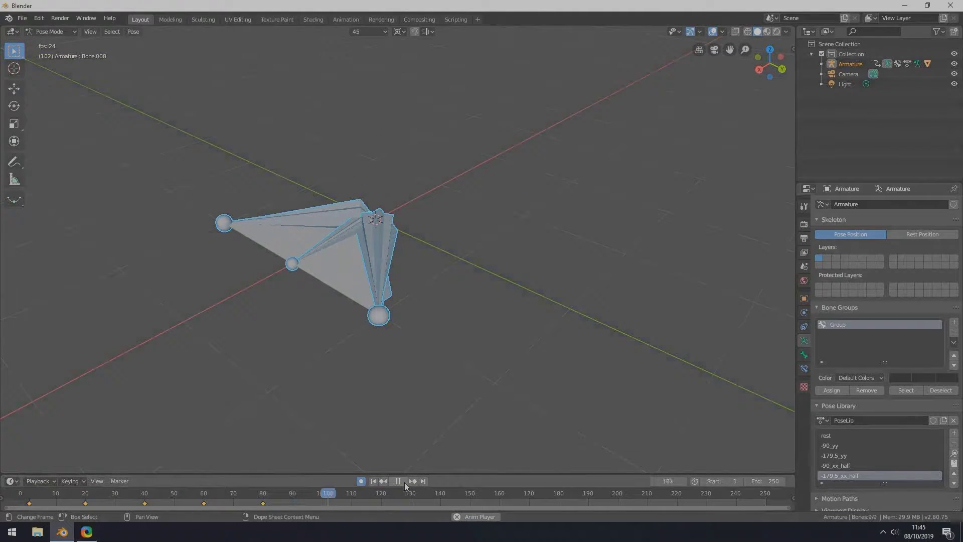
left_click(405, 482)
At frame 100, rotate the bones of one half of the folded triangle about 91° around the global X axis so that half stands upright.
left_click(322, 493)
middle_click_drag(360, 271, 441, 277)
key("alt+a")
key("c")
left_click_drag(417, 283, 458, 242)
key("Escape")
key("r")
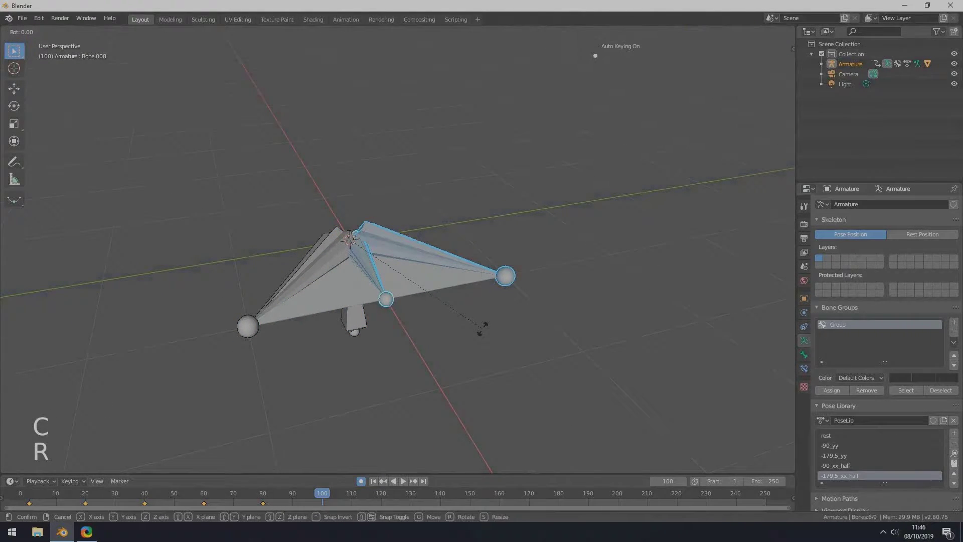
key("x")
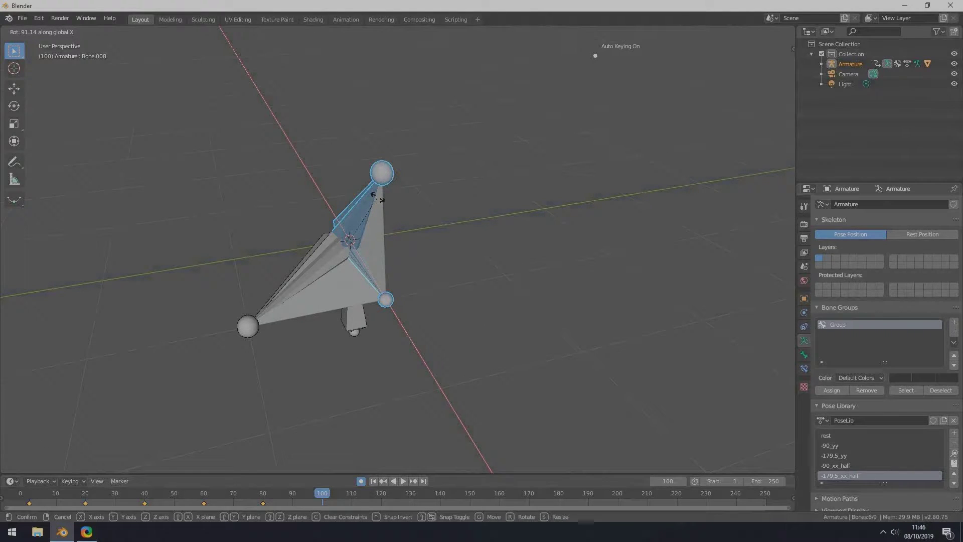
left_click(377, 197)
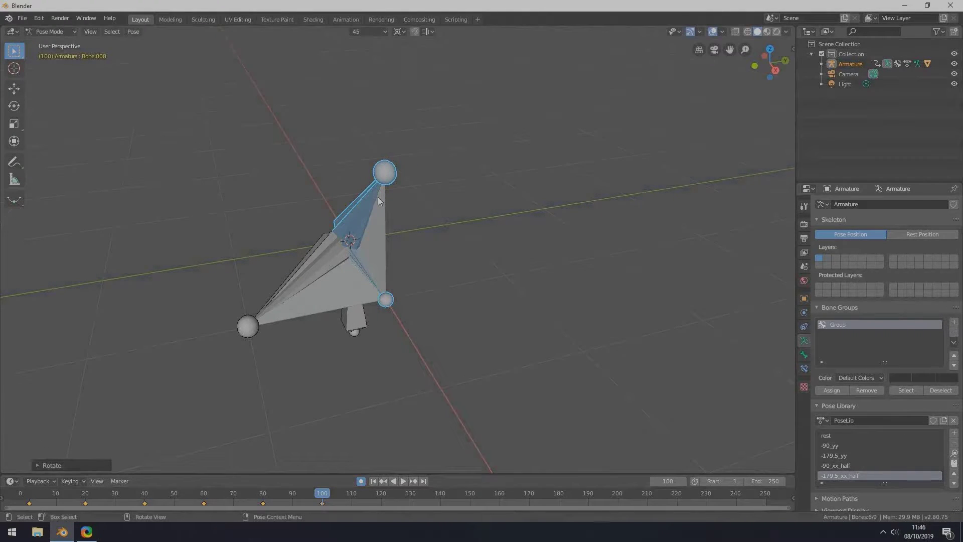
Add the current pose of all bones to the pose library and name it "90_x_quarter".
key("a")
middle_click_drag(378, 197, 582, 354)
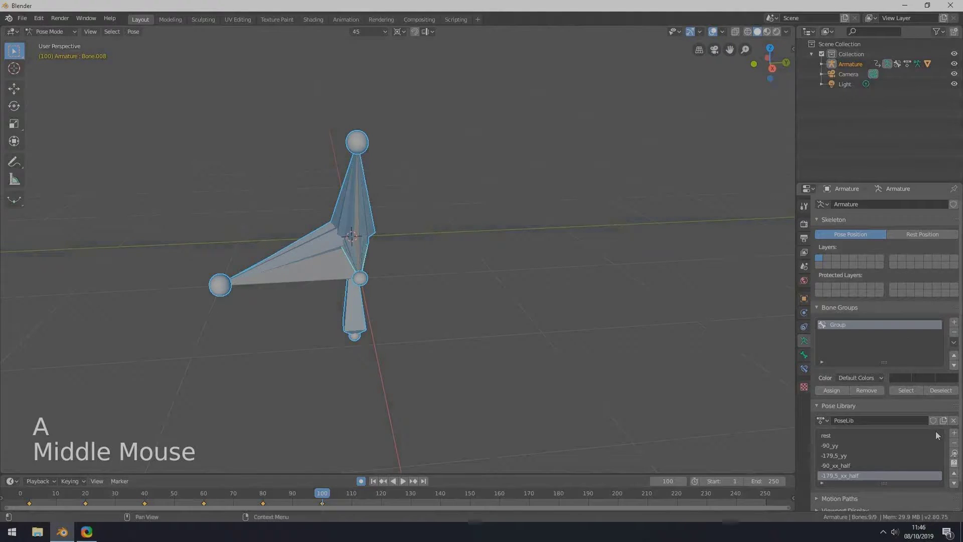
left_click(955, 436)
left_click(883, 431)
double_click(900, 476)
type("90_")
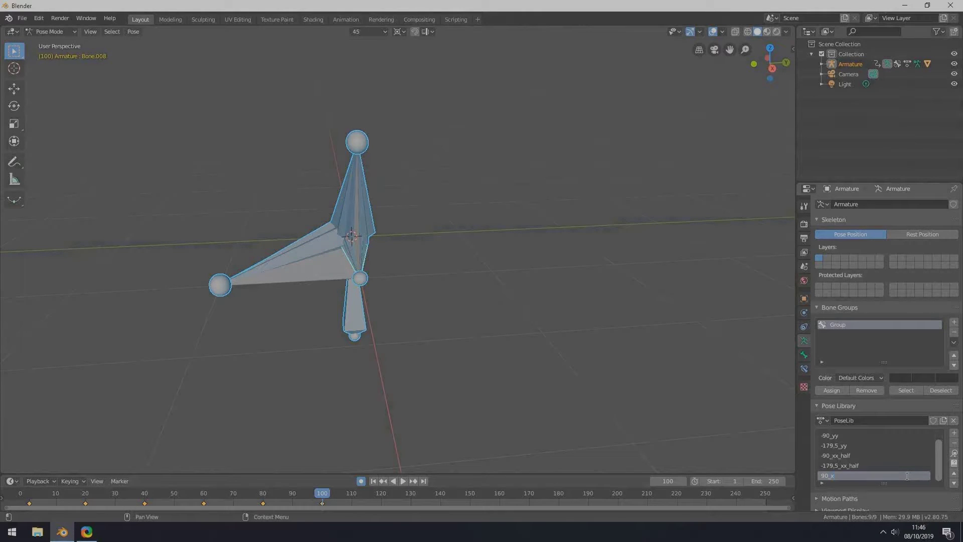
type("x")
key("shift")
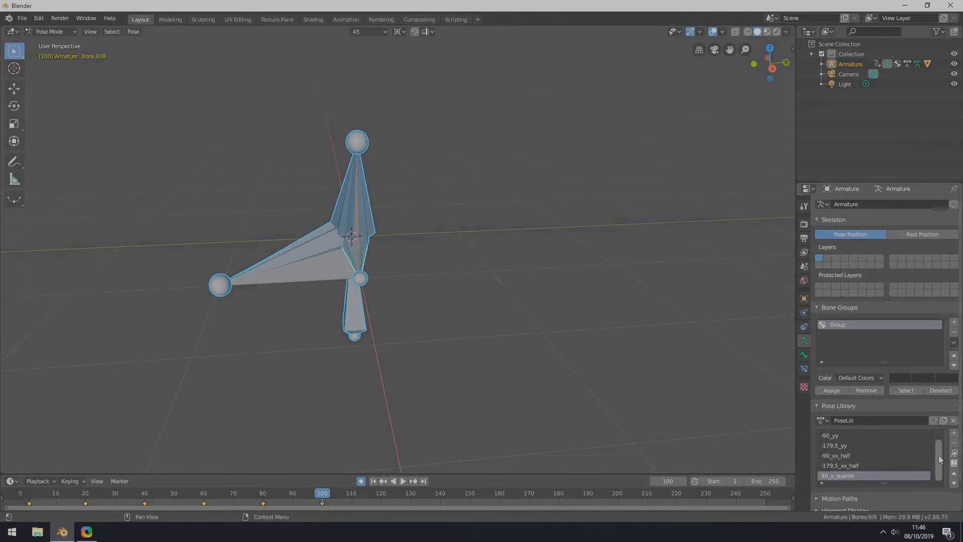
Select only the bones at the upright tip and rotate them 90° around the global X axis, folding them onto the opposite corner.
left_click(416, 248)
key("alt+a")
key("c")
left_click(366, 196)
middle_click_drag(502, 246, 441, 219)
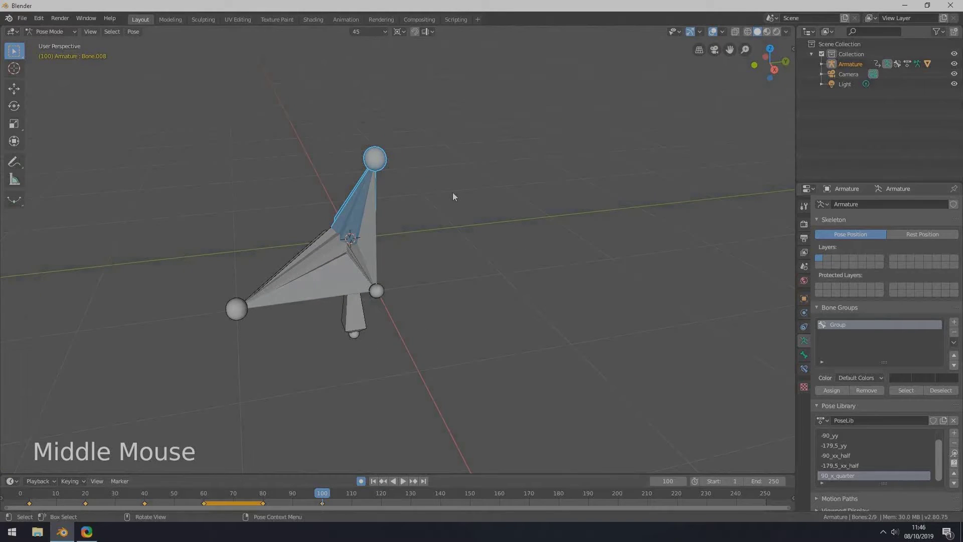
key("r")
key("x")
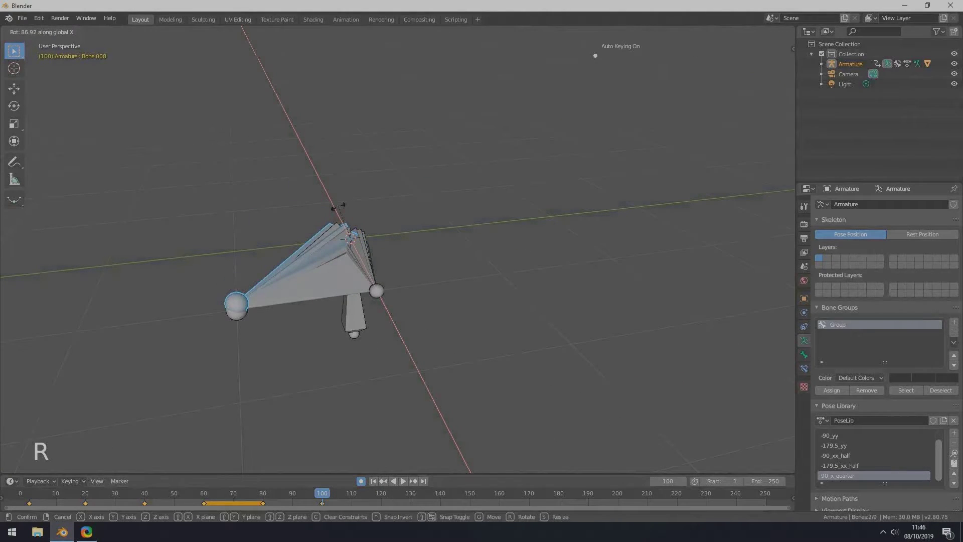
type("90")
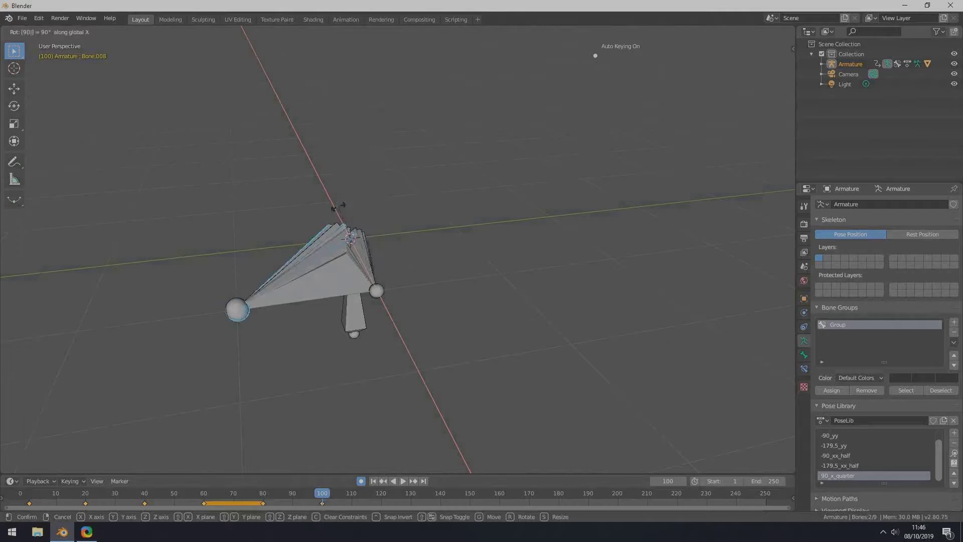
key("BackSpace")
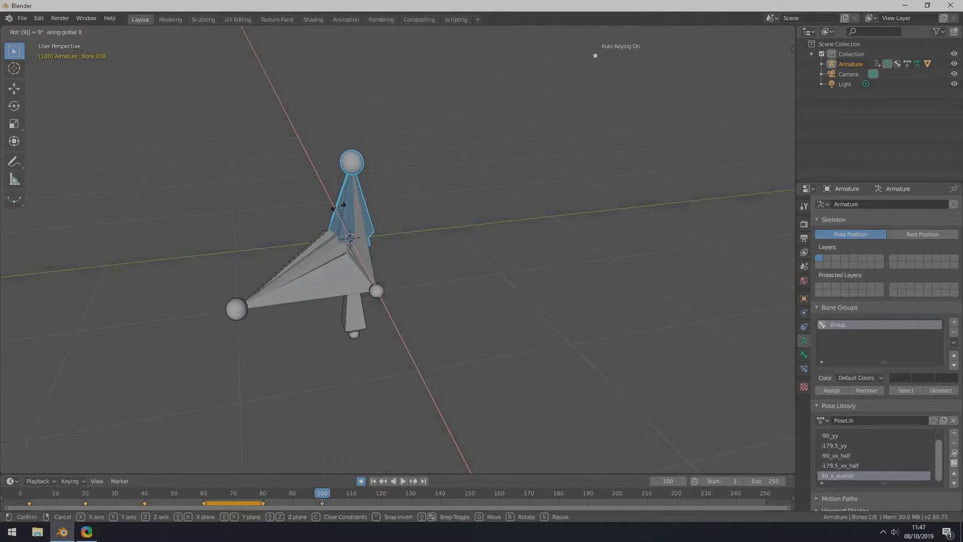
type("0")
key("Return")
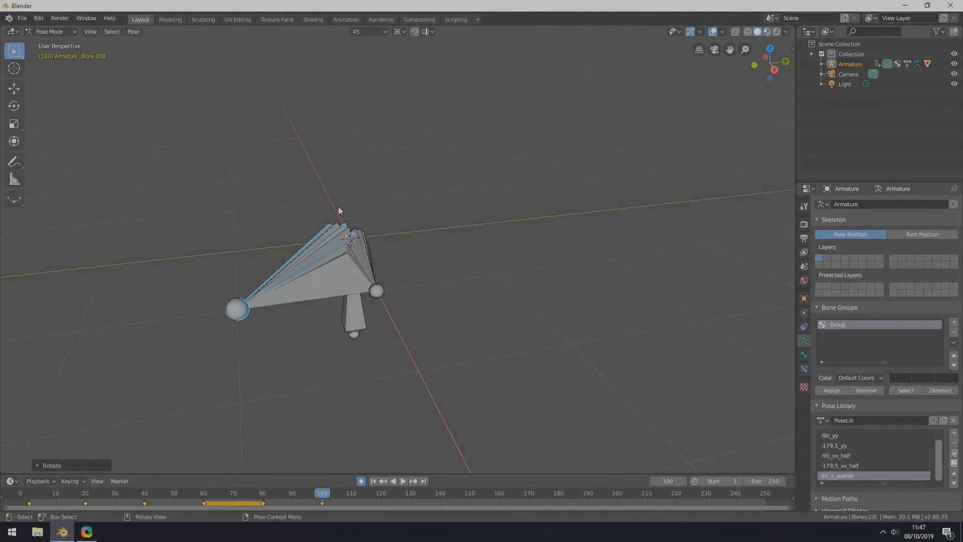
Add the current pose of all bones to the pose library and name it "179.5_x_quarter".
key("a")
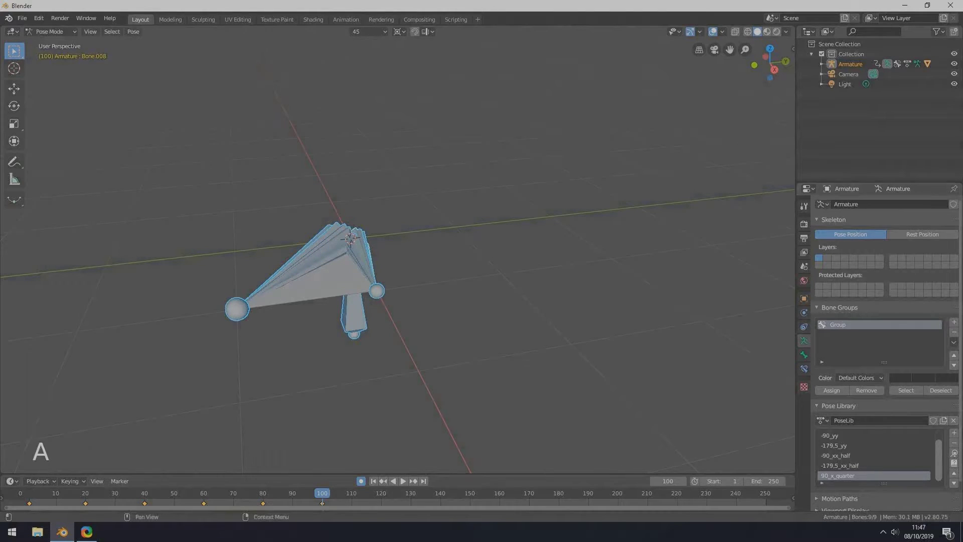
left_click(954, 432)
left_click(910, 431)
left_click(829, 478)
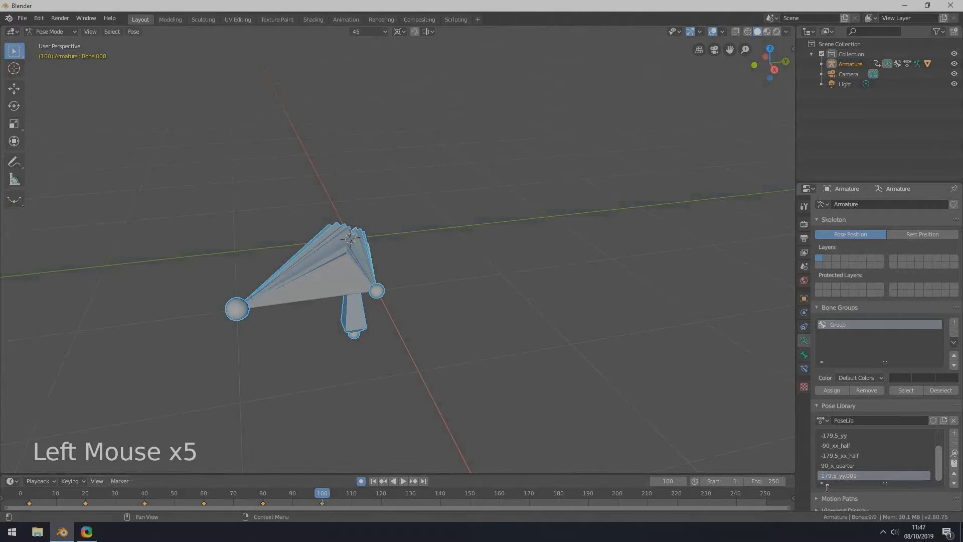
key("Right")
key("Right")
key("Right")
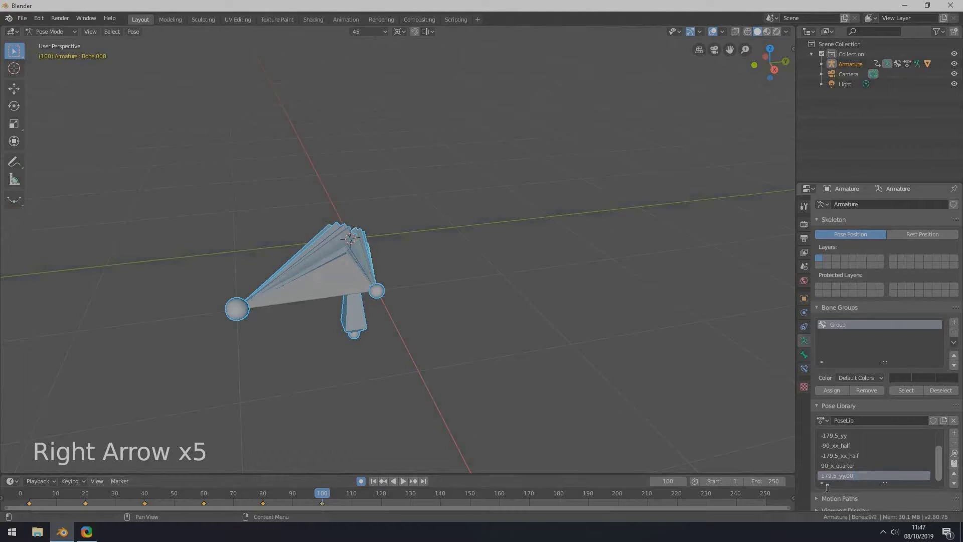
key("BackSpace")
key("BackSpace")
key("BackSpace")
type("_quarter")
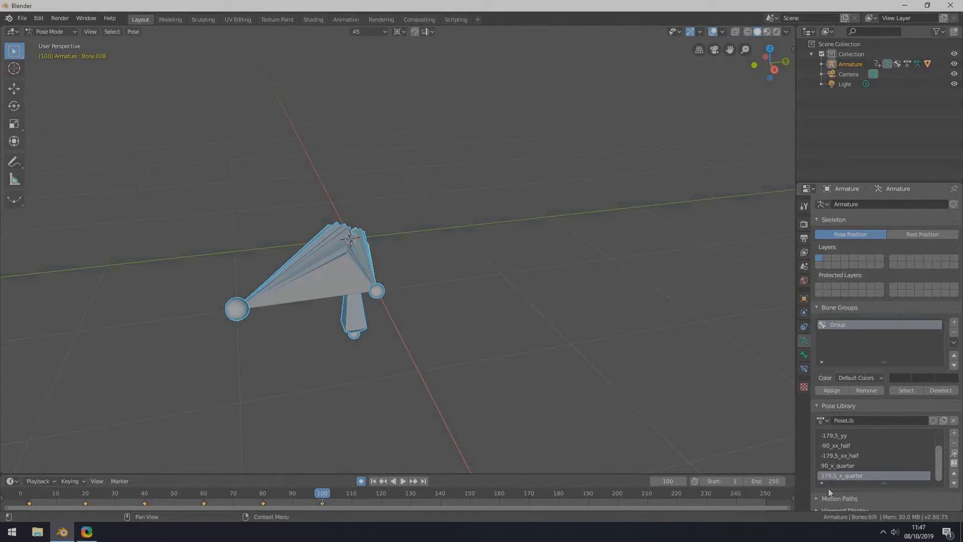
Step through the keyframes from the first frame to check each fold, and return to frame 1.
left_click(362, 457)
left_click(374, 481)
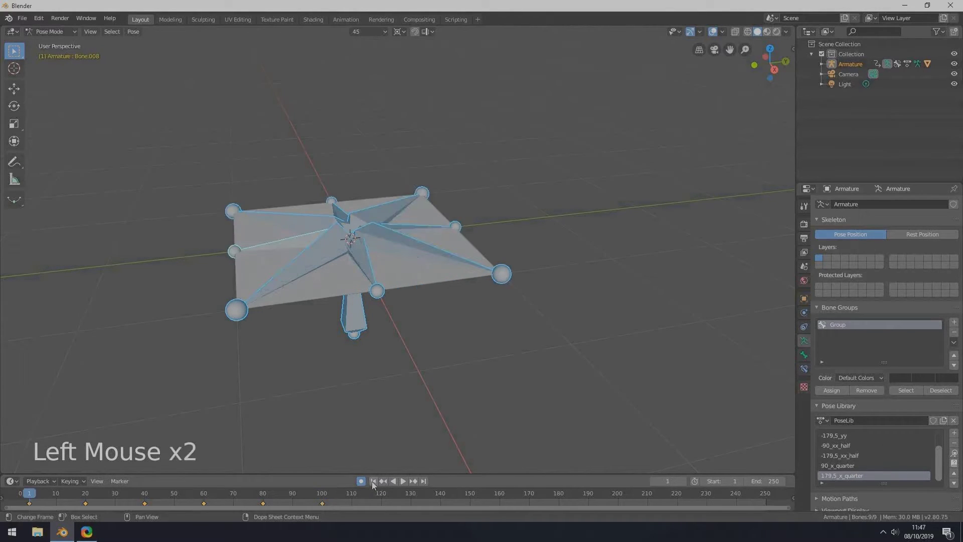
left_click(414, 481)
left_click(413, 481)
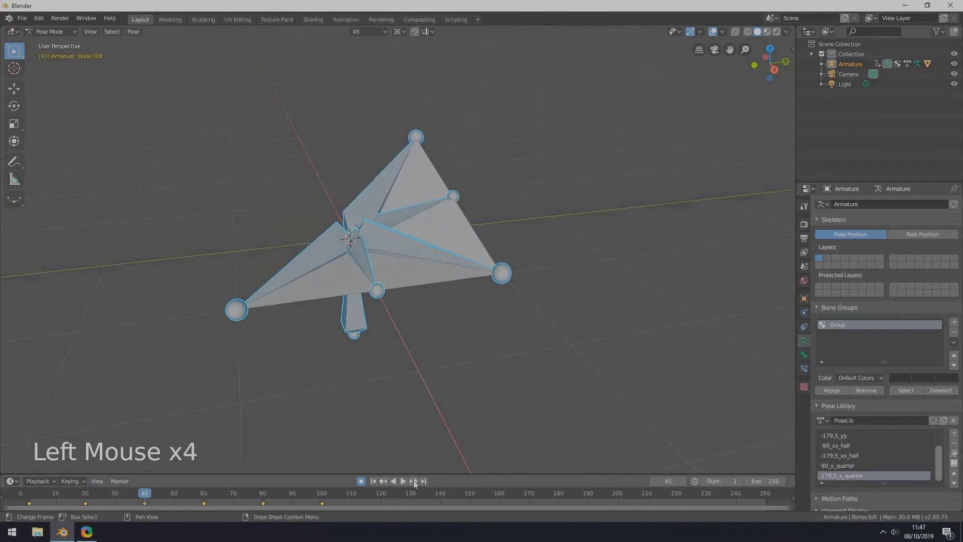
left_click(414, 481)
left_click(414, 481)
left_click(413, 481)
left_click(374, 481)
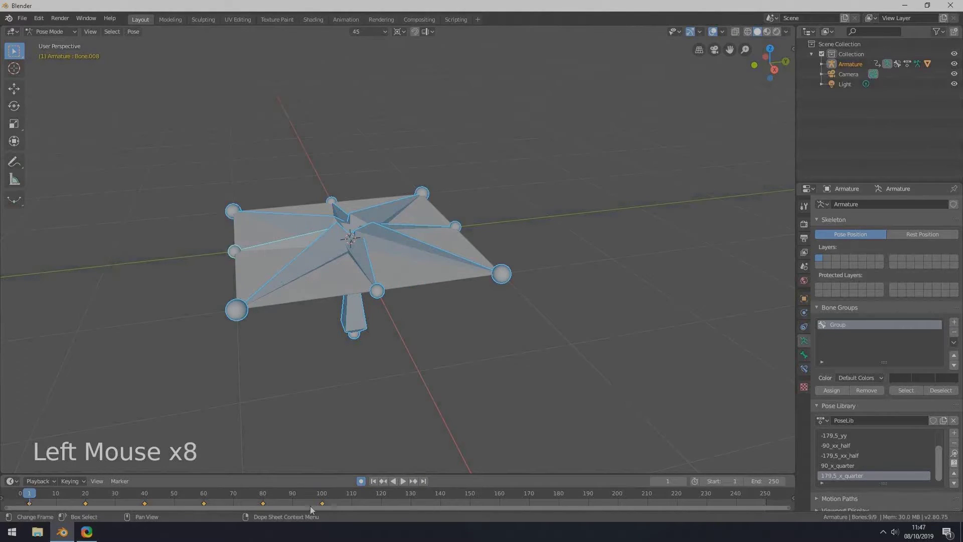
Set the animation's end frame to 110 and play the looping fold sequence while viewing it from another angle.
left_click(762, 482)
type("110")
key("Return")
left_click(401, 481)
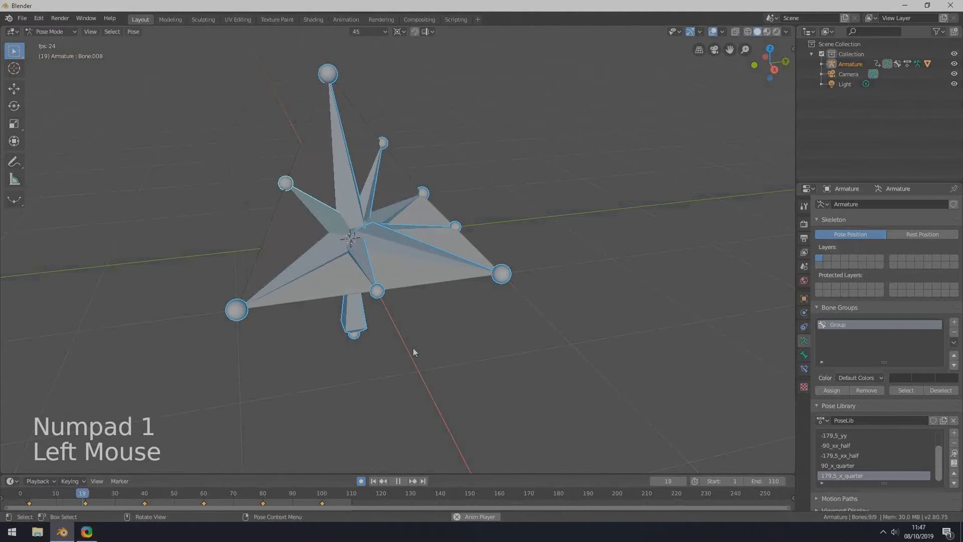
scroll(414, 348, "up", 3)
middle_click_drag(414, 347, 367, 339)
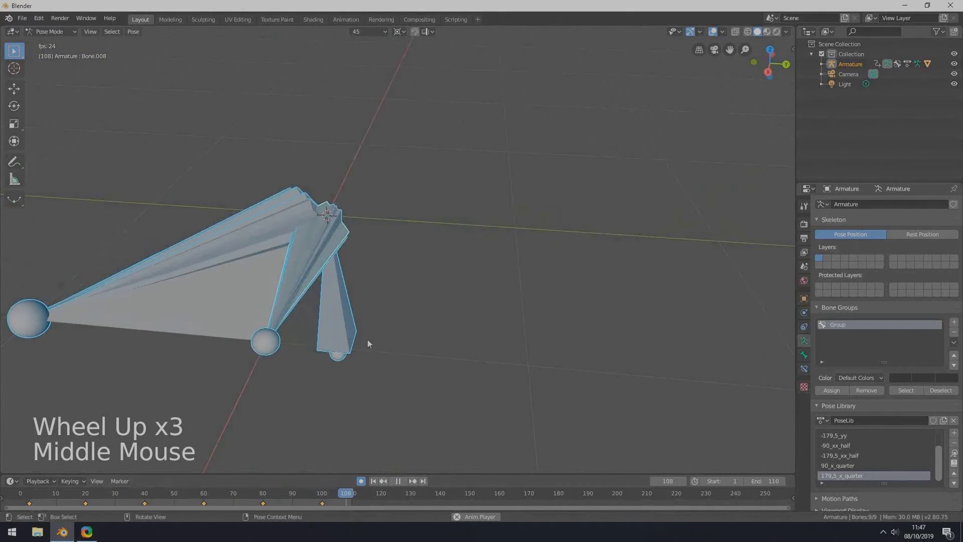
scroll(369, 327, "down", 6)
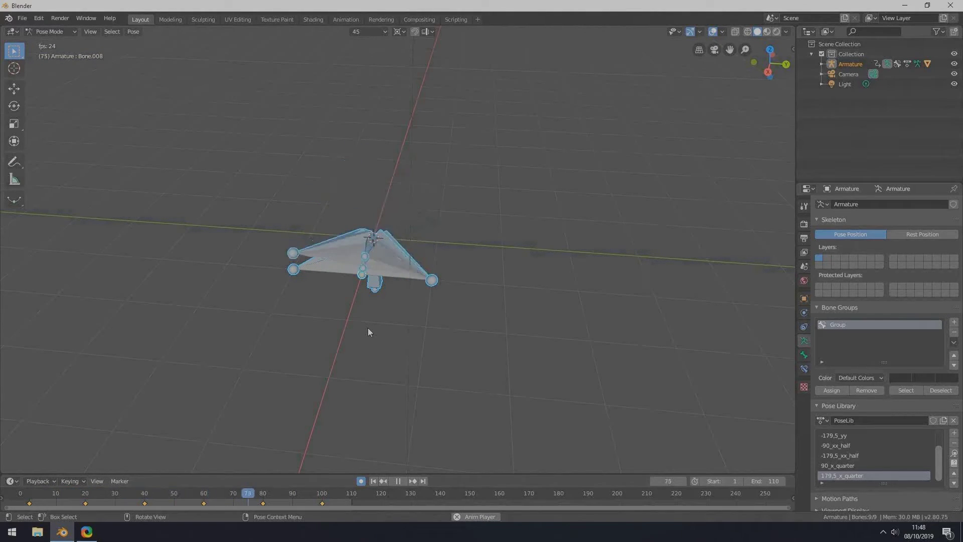
scroll(368, 327, "down", 2)
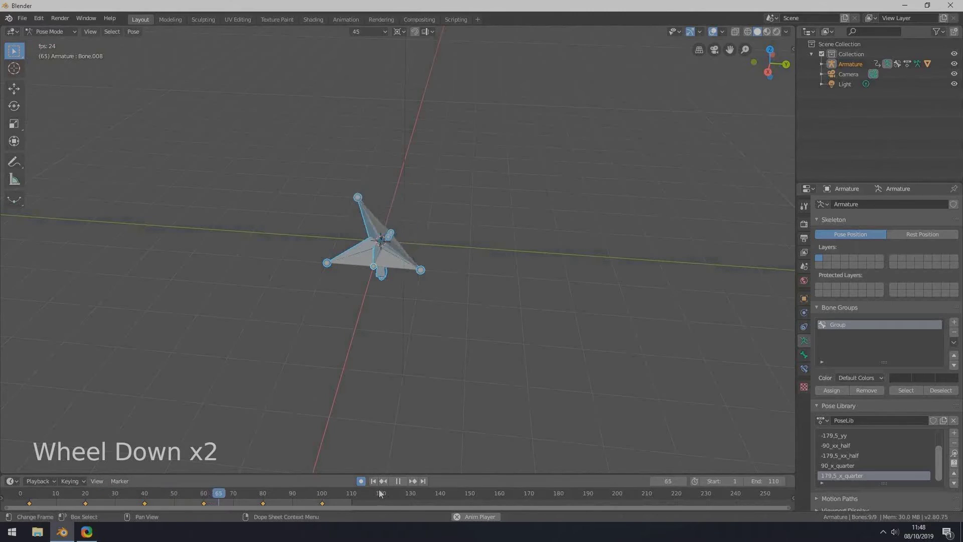
left_click(397, 480)
Set the animation's end frame to 250 and apply the "90_x_quarter" library pose at frame 120.
left_click(766, 481)
type("250")
key("Return")
left_click(380, 499)
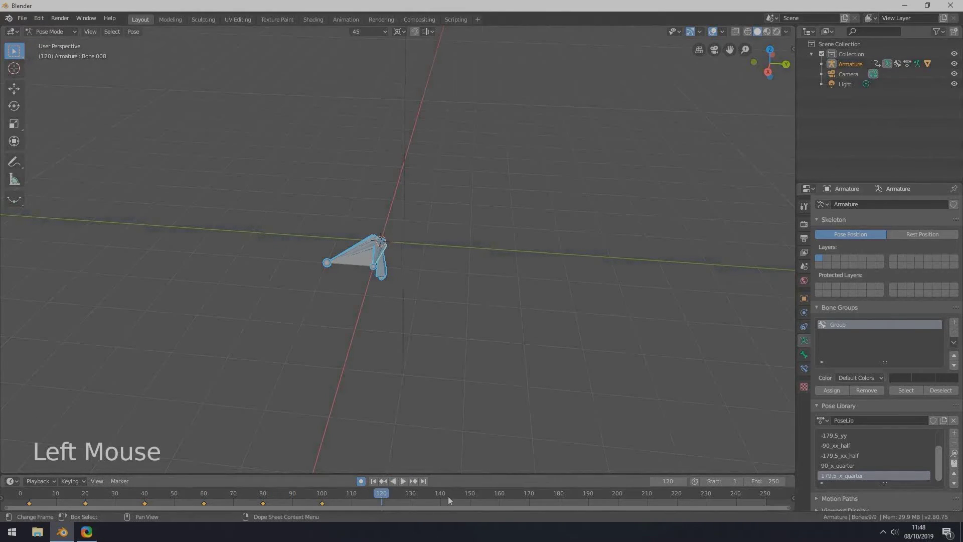
left_click(848, 466)
left_click(954, 463)
Apply the "-179.5_xx_half" library pose at frame 140 and the "-90_xx_half" pose at frame 160.
left_click(440, 495)
left_click(840, 456)
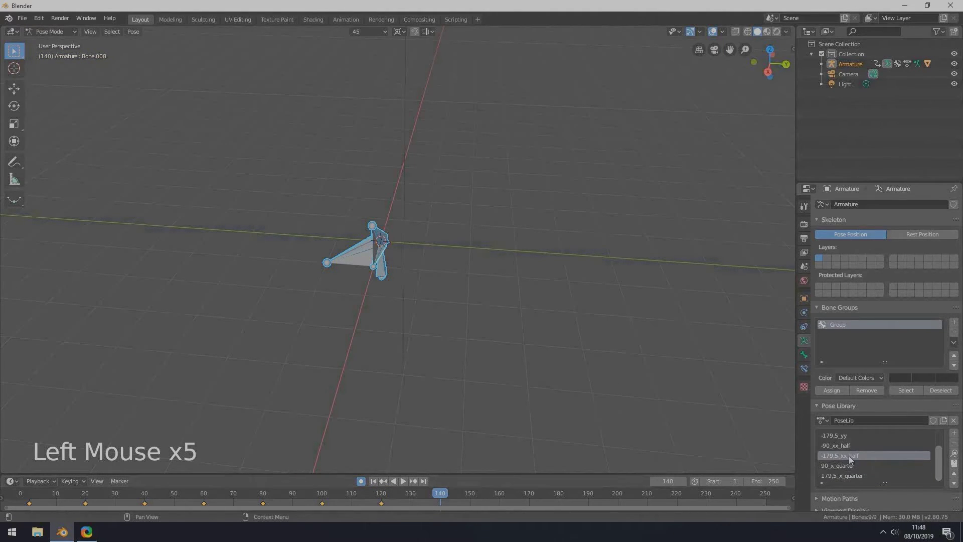
left_click(955, 462)
left_click(499, 494)
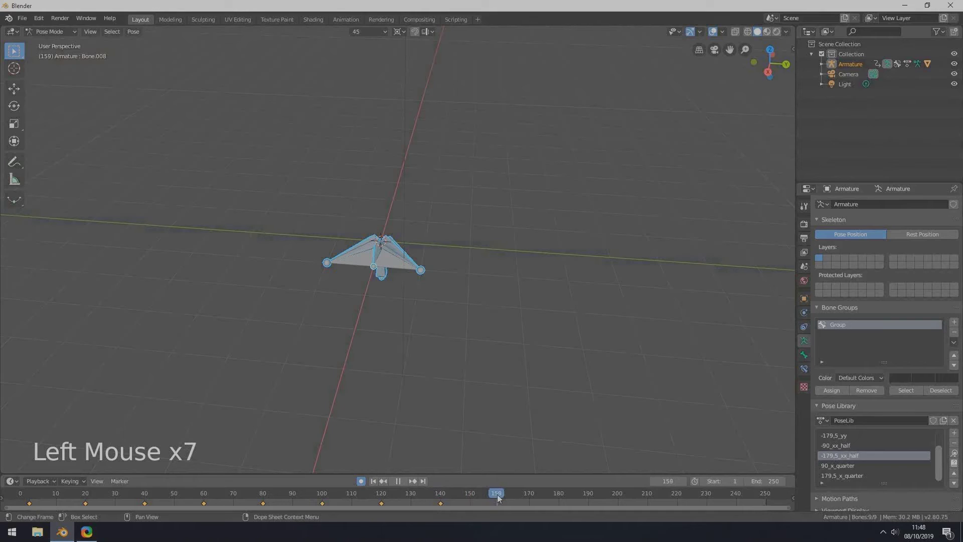
left_click(853, 446)
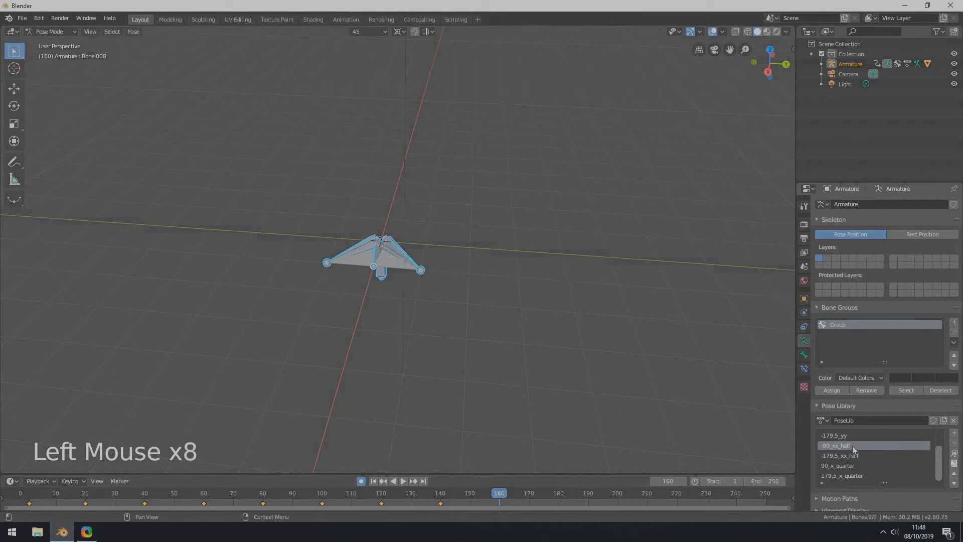
left_click(954, 462)
At frame 180, apply the "-179.5_yy" library pose to all bones.
left_click(558, 493)
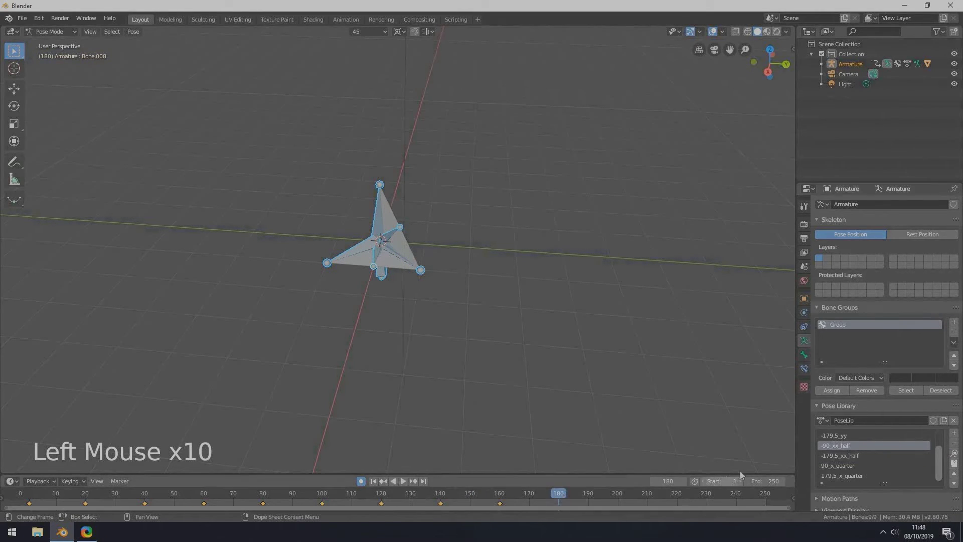
left_click(831, 436)
left_click(955, 462)
scroll(857, 447, "up", 2)
scroll(857, 448, "up", 1)
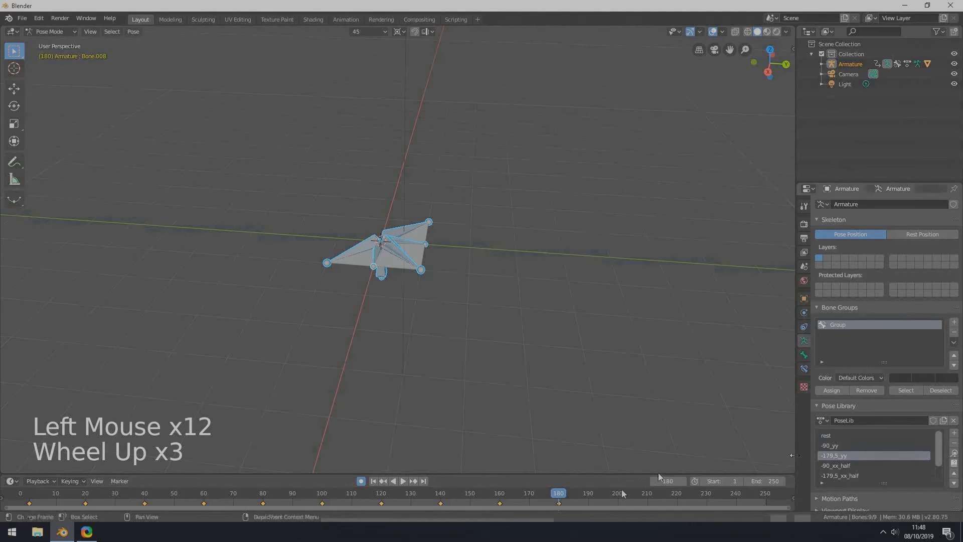